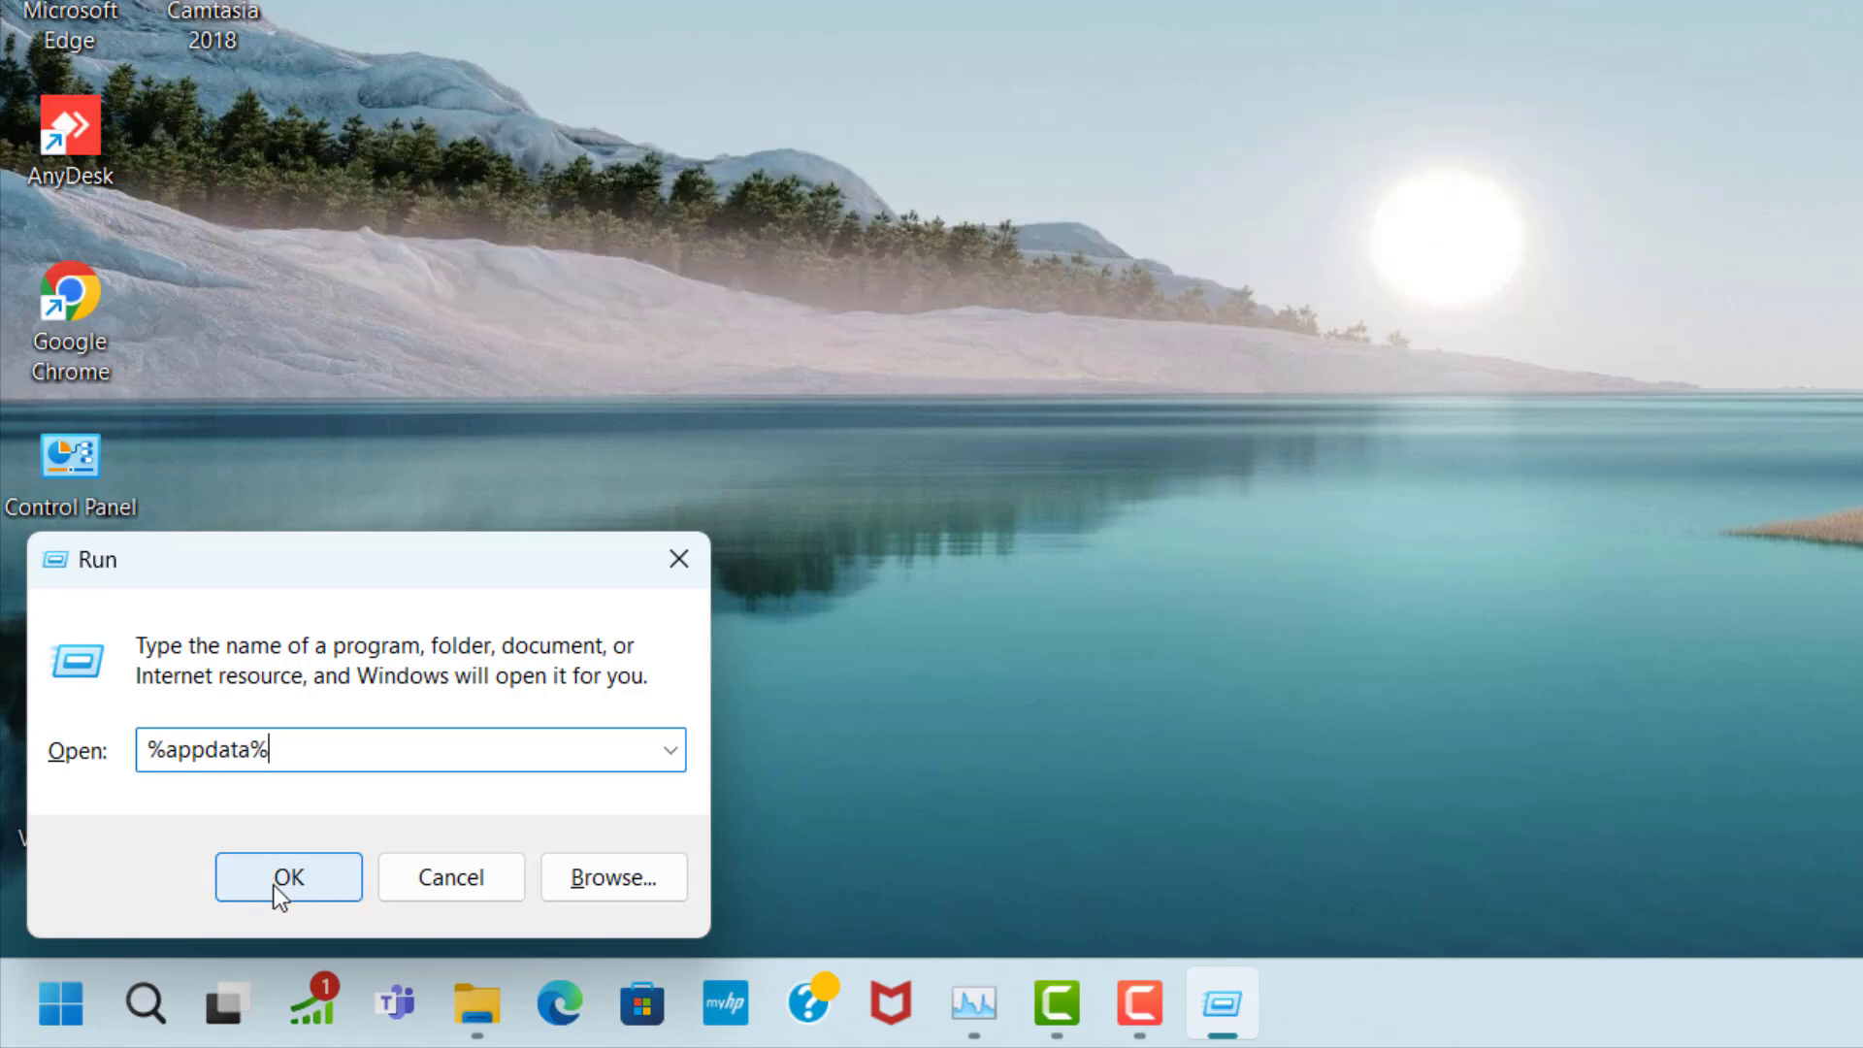
# Run %appdata%, go up to the AppData folder, and open Local and its Temp folder.
pyautogui.click(338, 889)
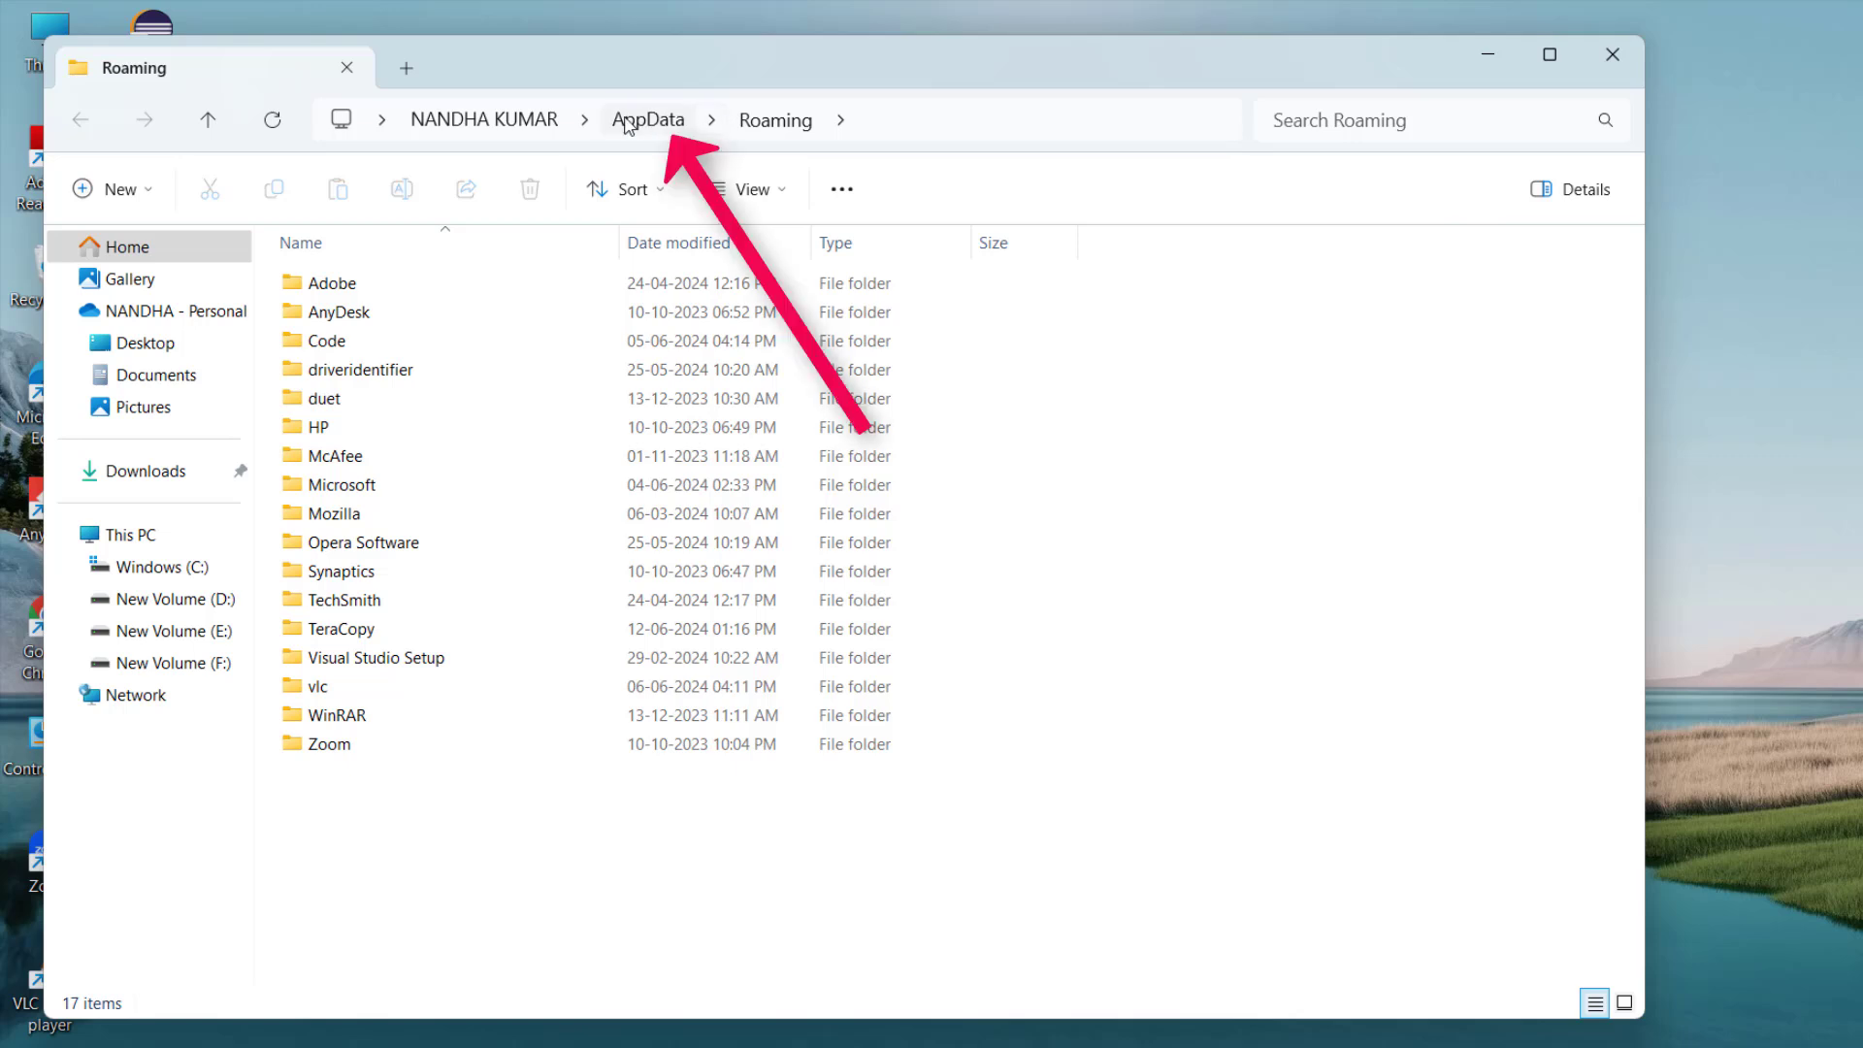
pyautogui.click(677, 129)
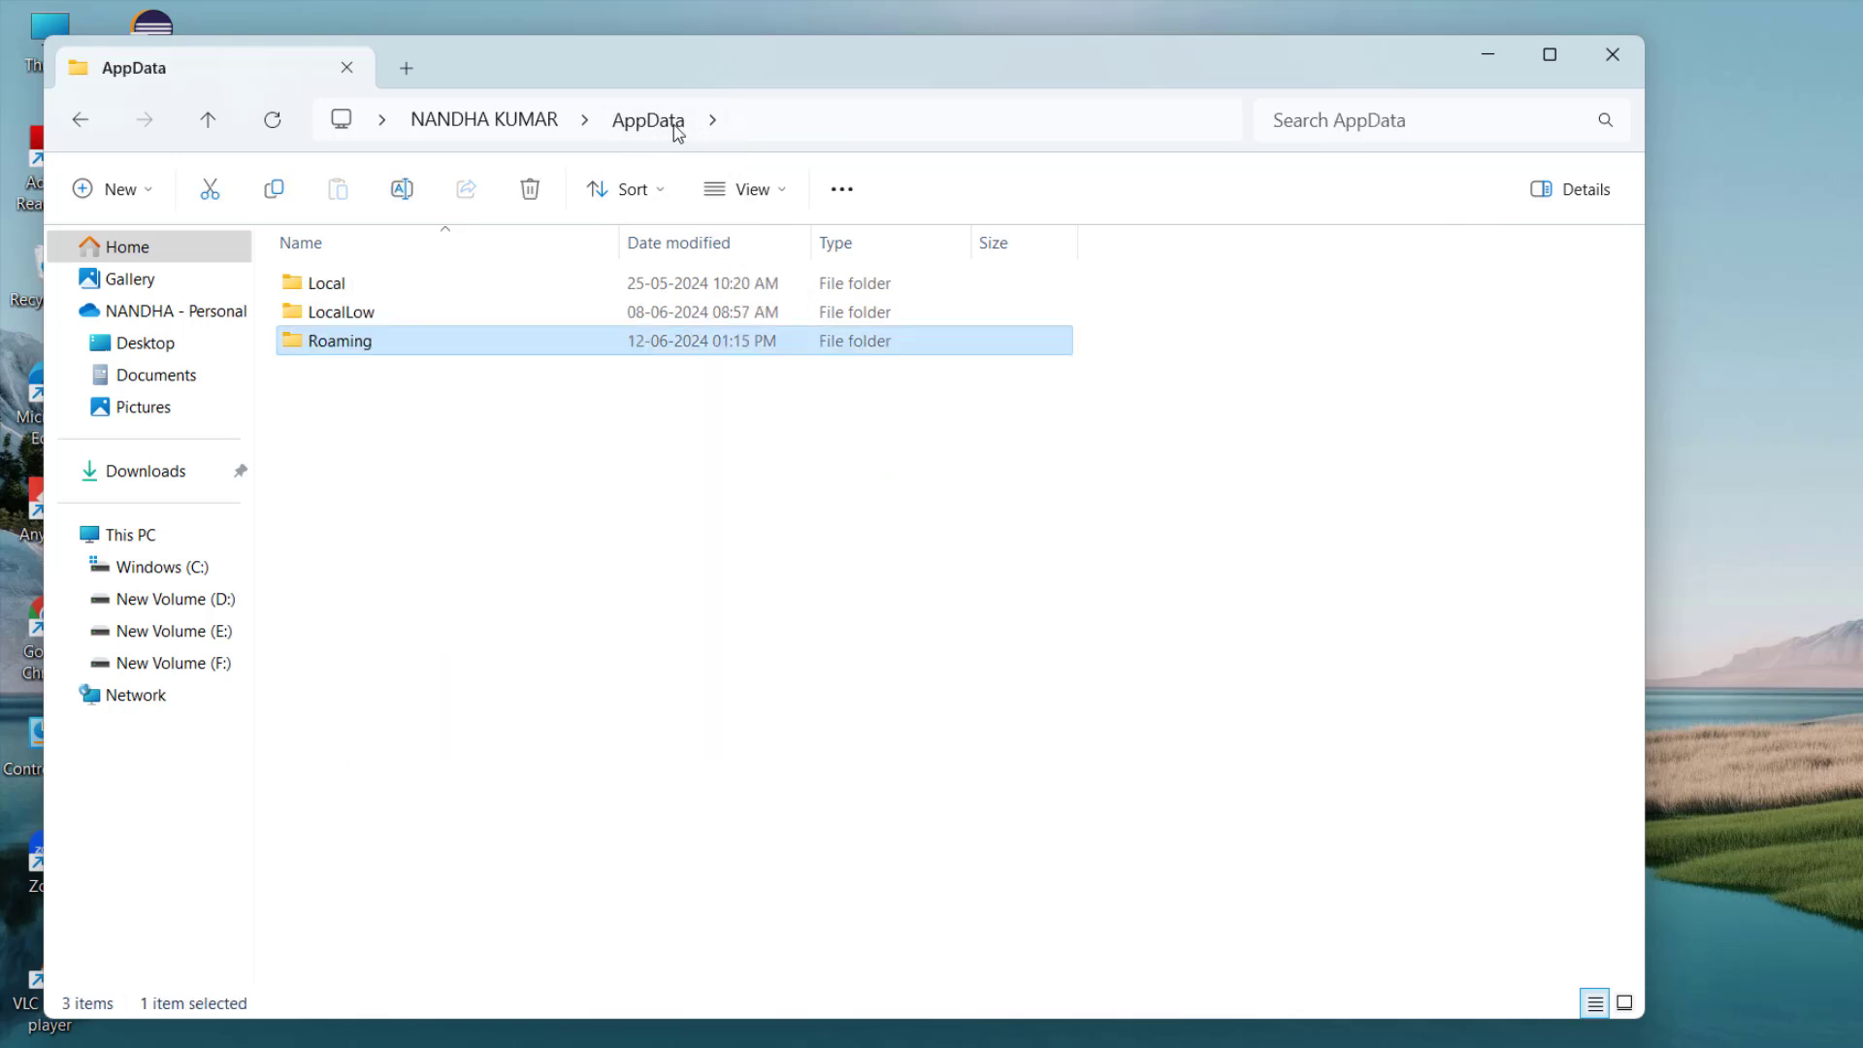
pyautogui.click(434, 294)
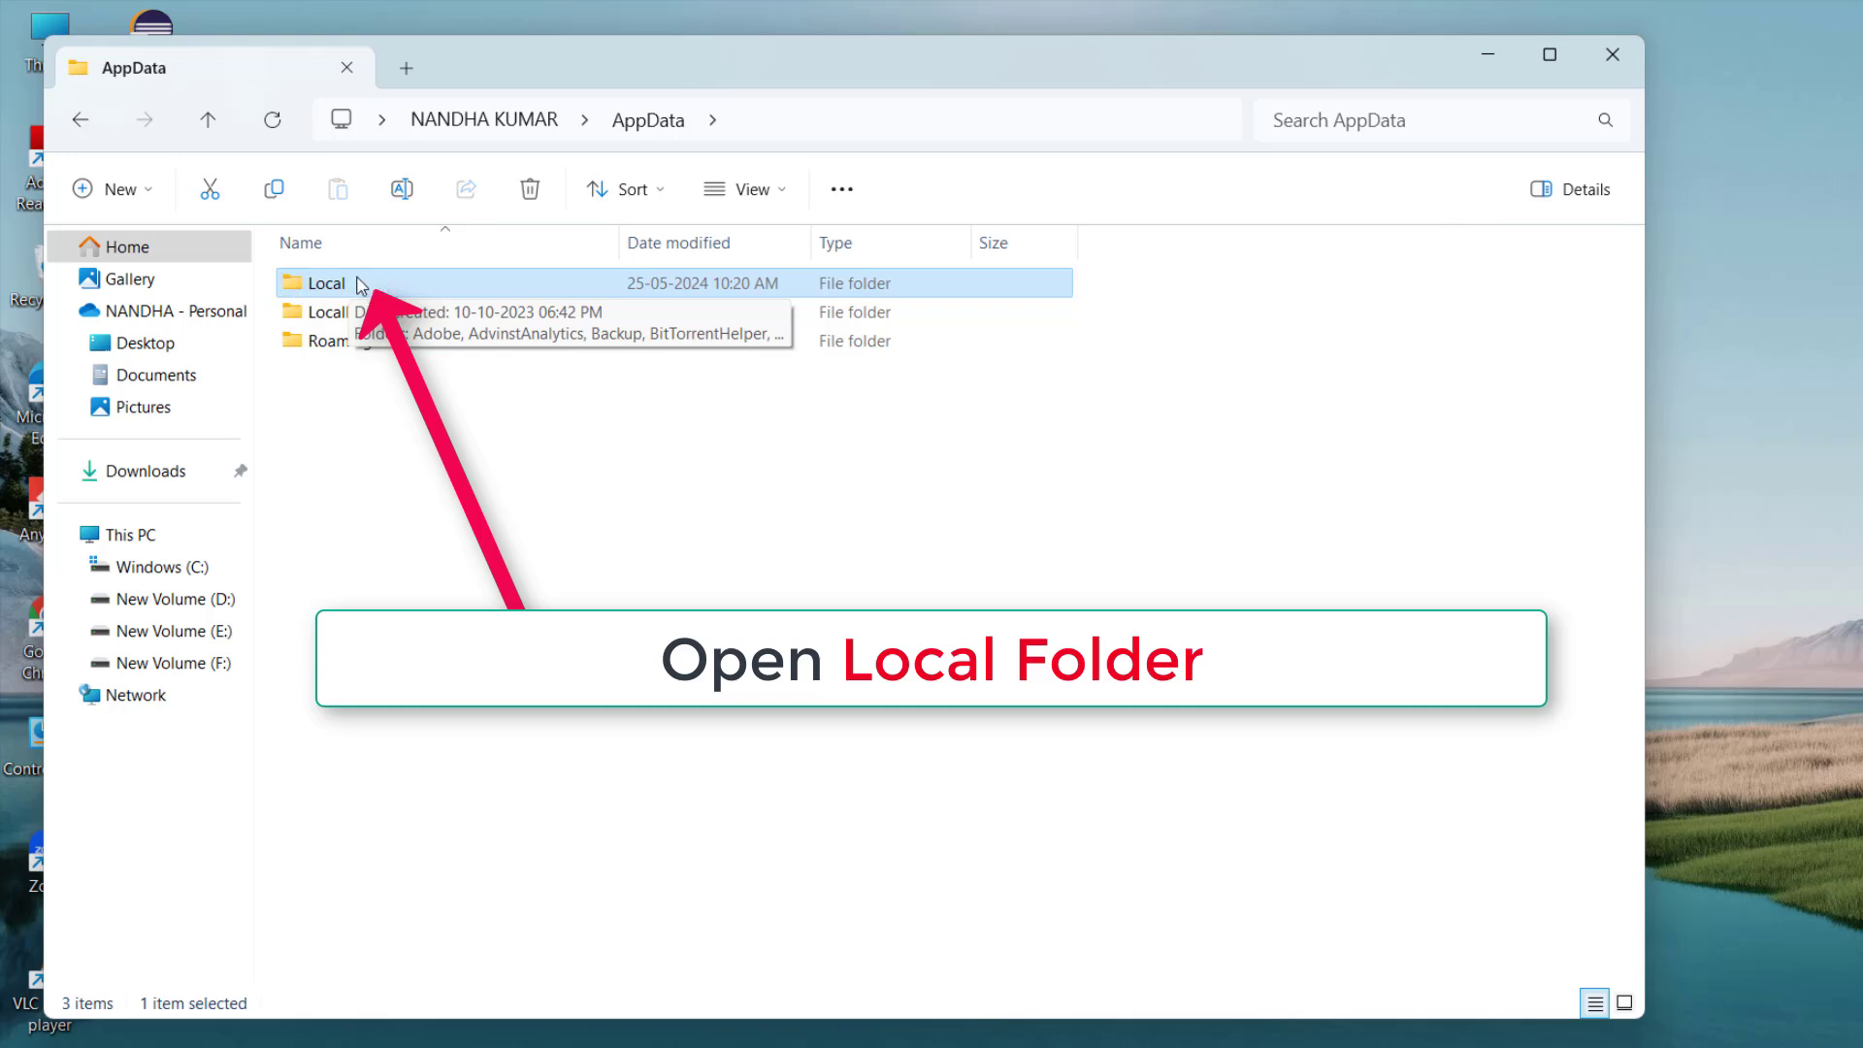
pyautogui.doubleClick(393, 281)
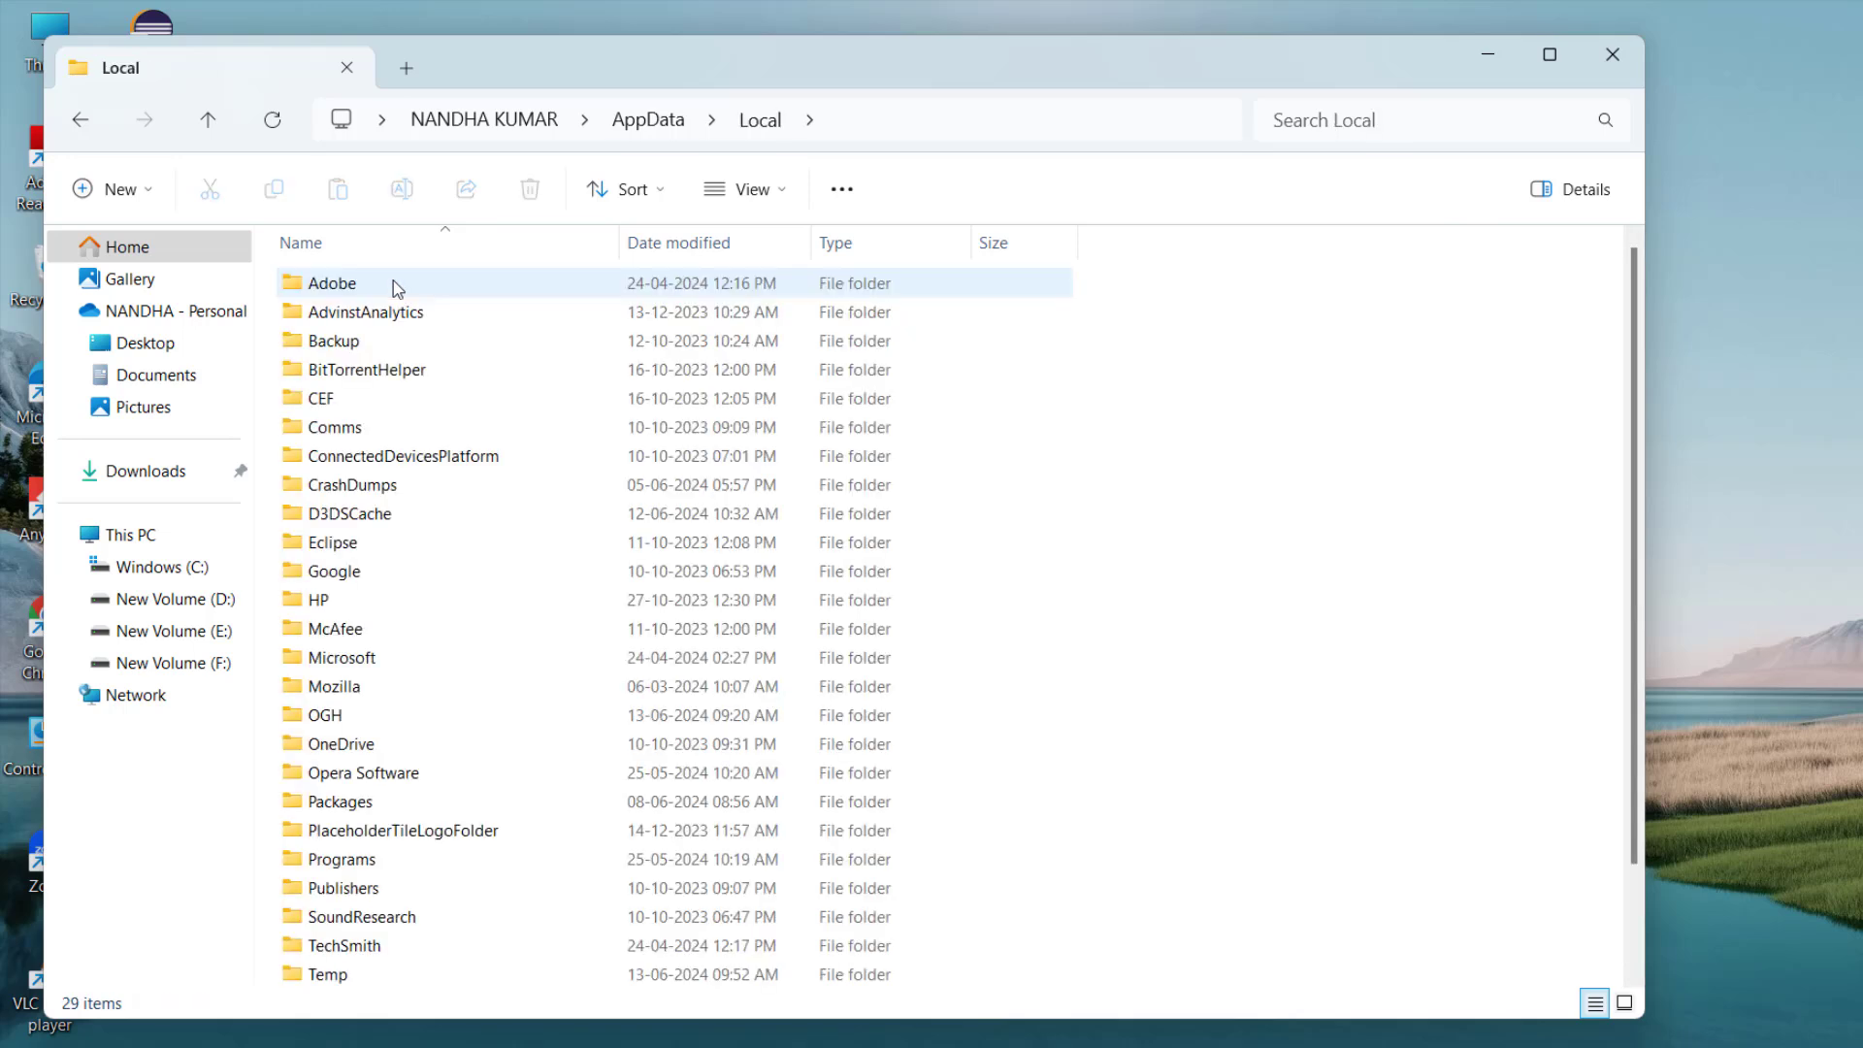
pyautogui.scroll(-2, 393, 281)
pyautogui.click(326, 863)
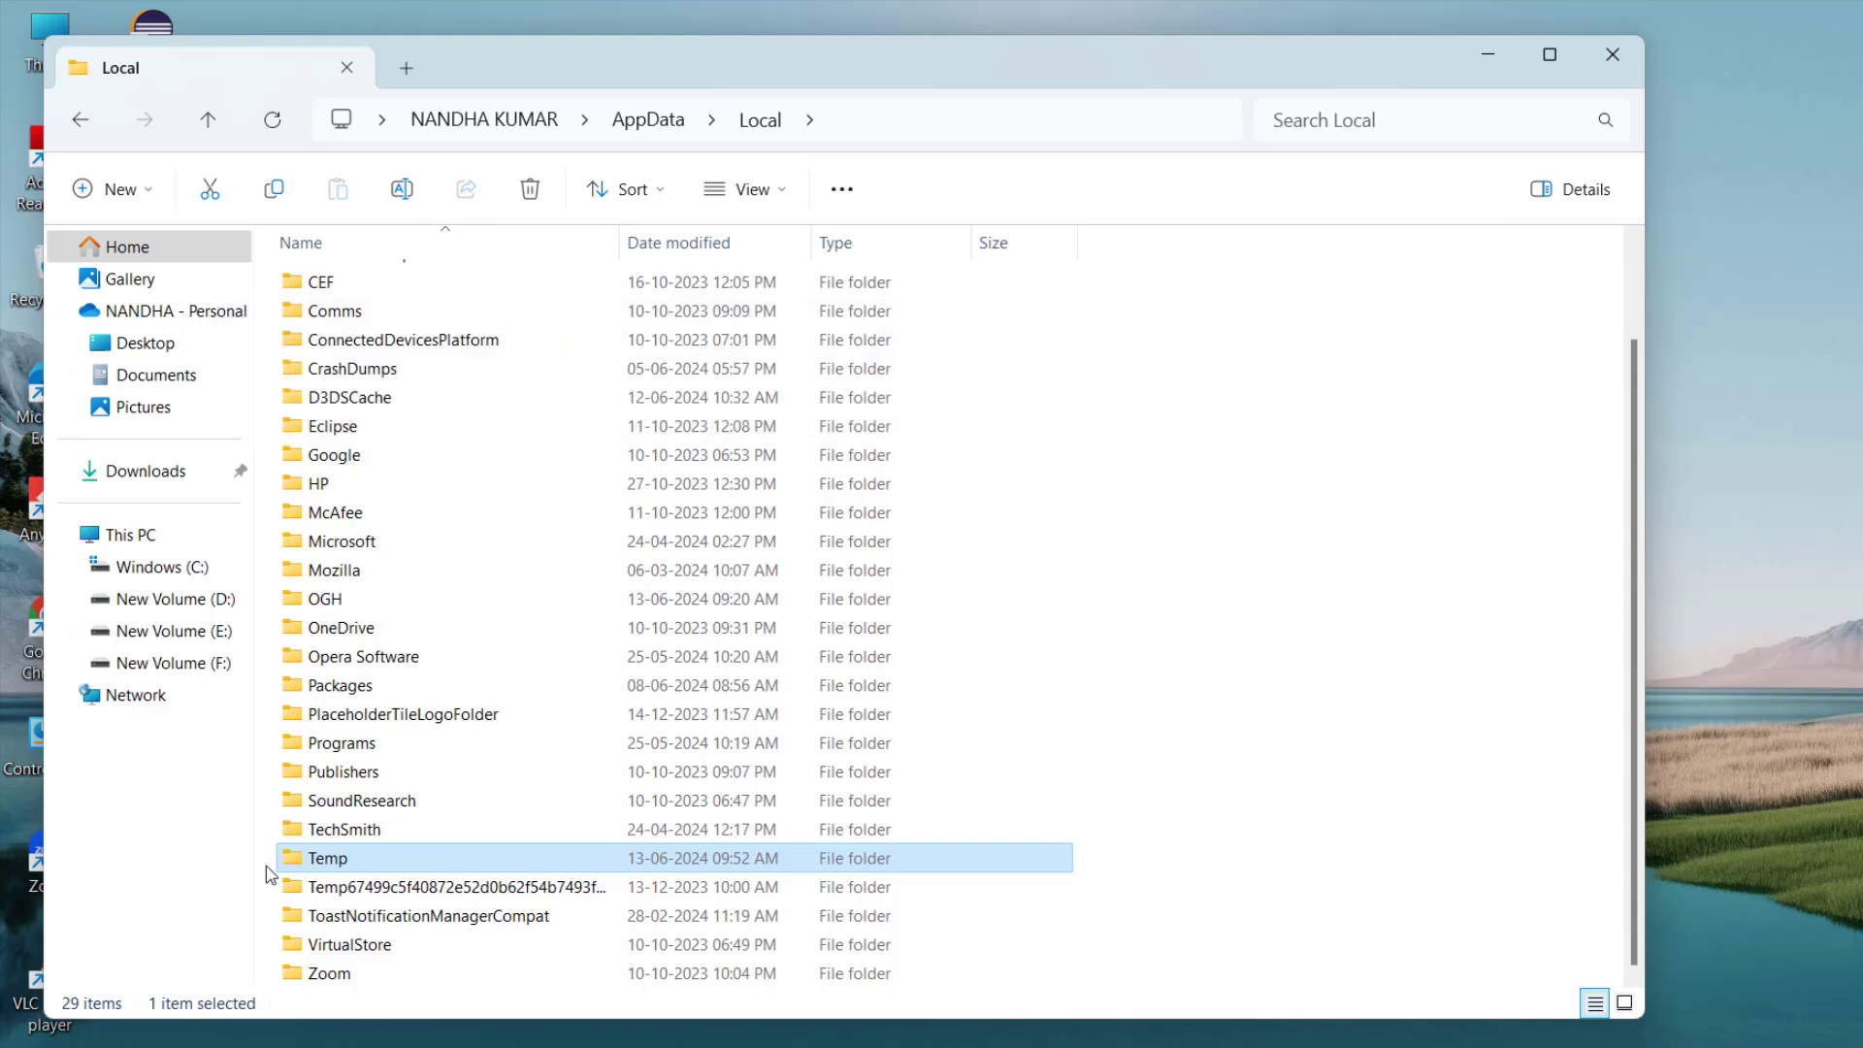
pyautogui.doubleClick(369, 866)
# Delete all files and folders in the AppData Local Temp folder.
pyautogui.click(543, 289)
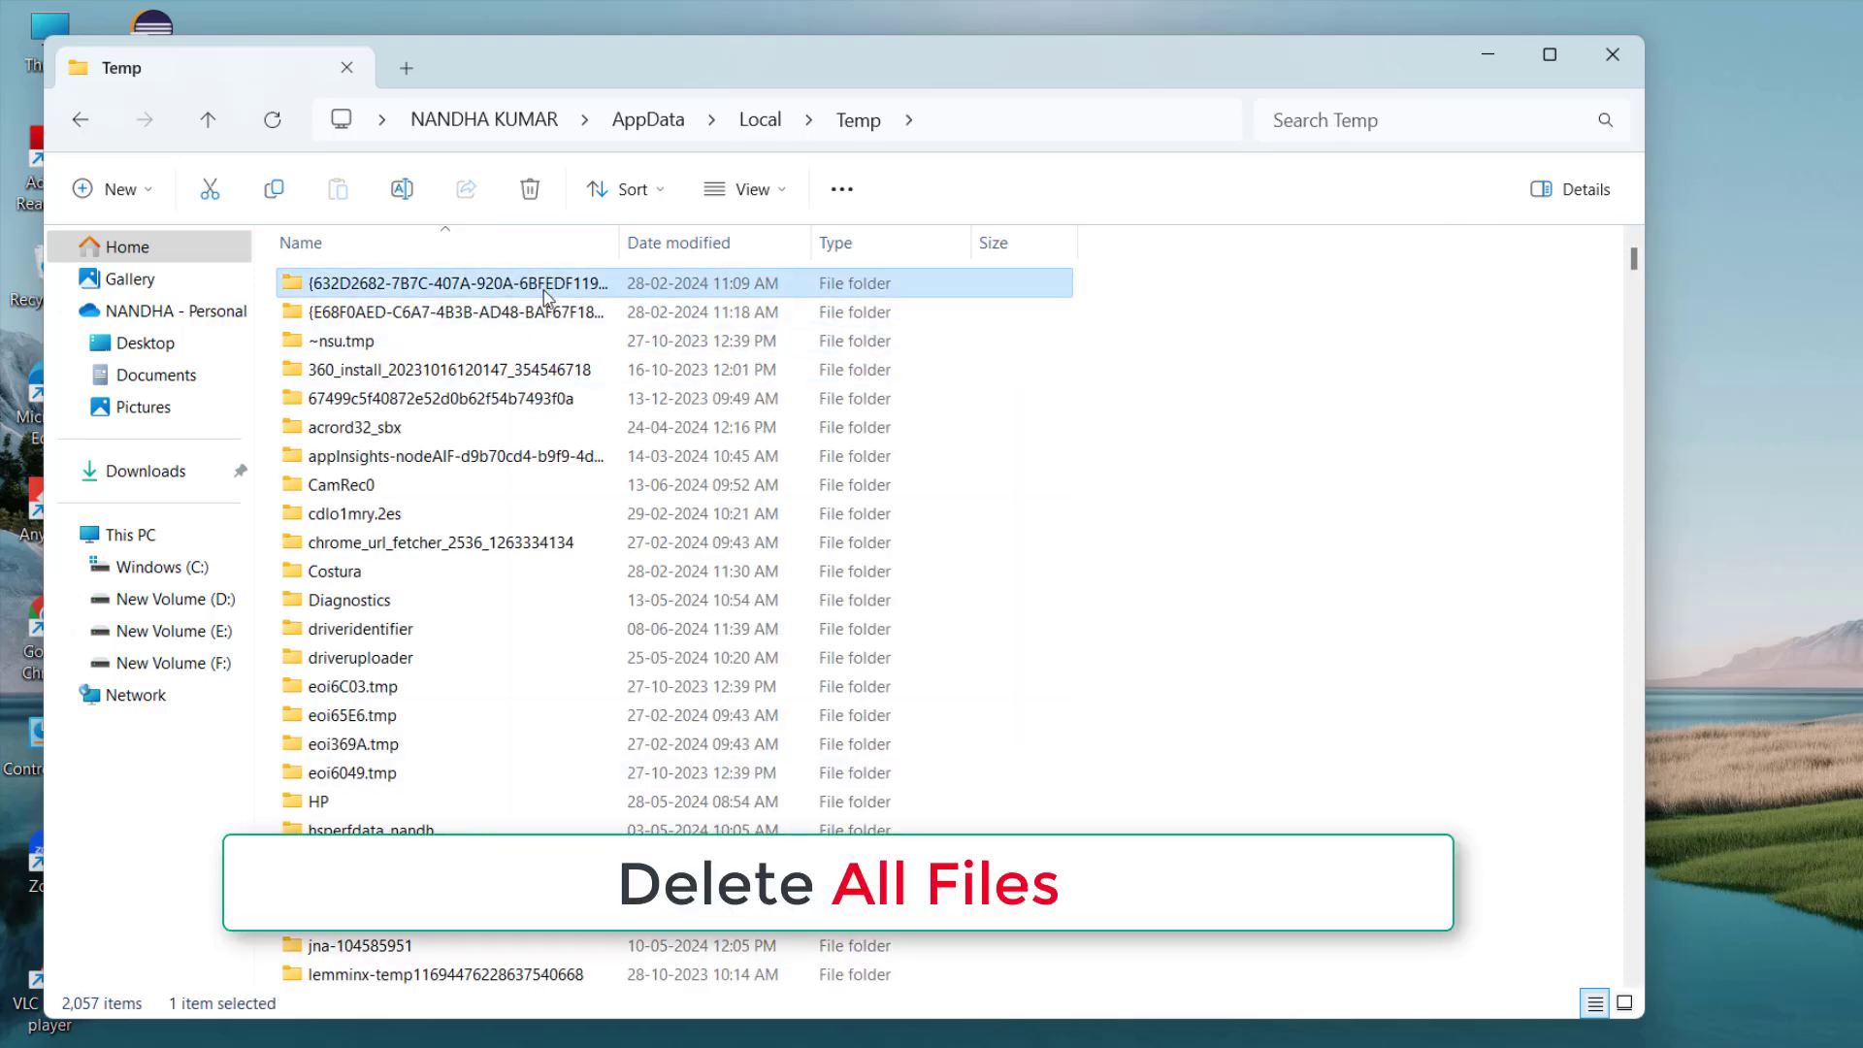
pyautogui.hotkey('ctrl', 'a')
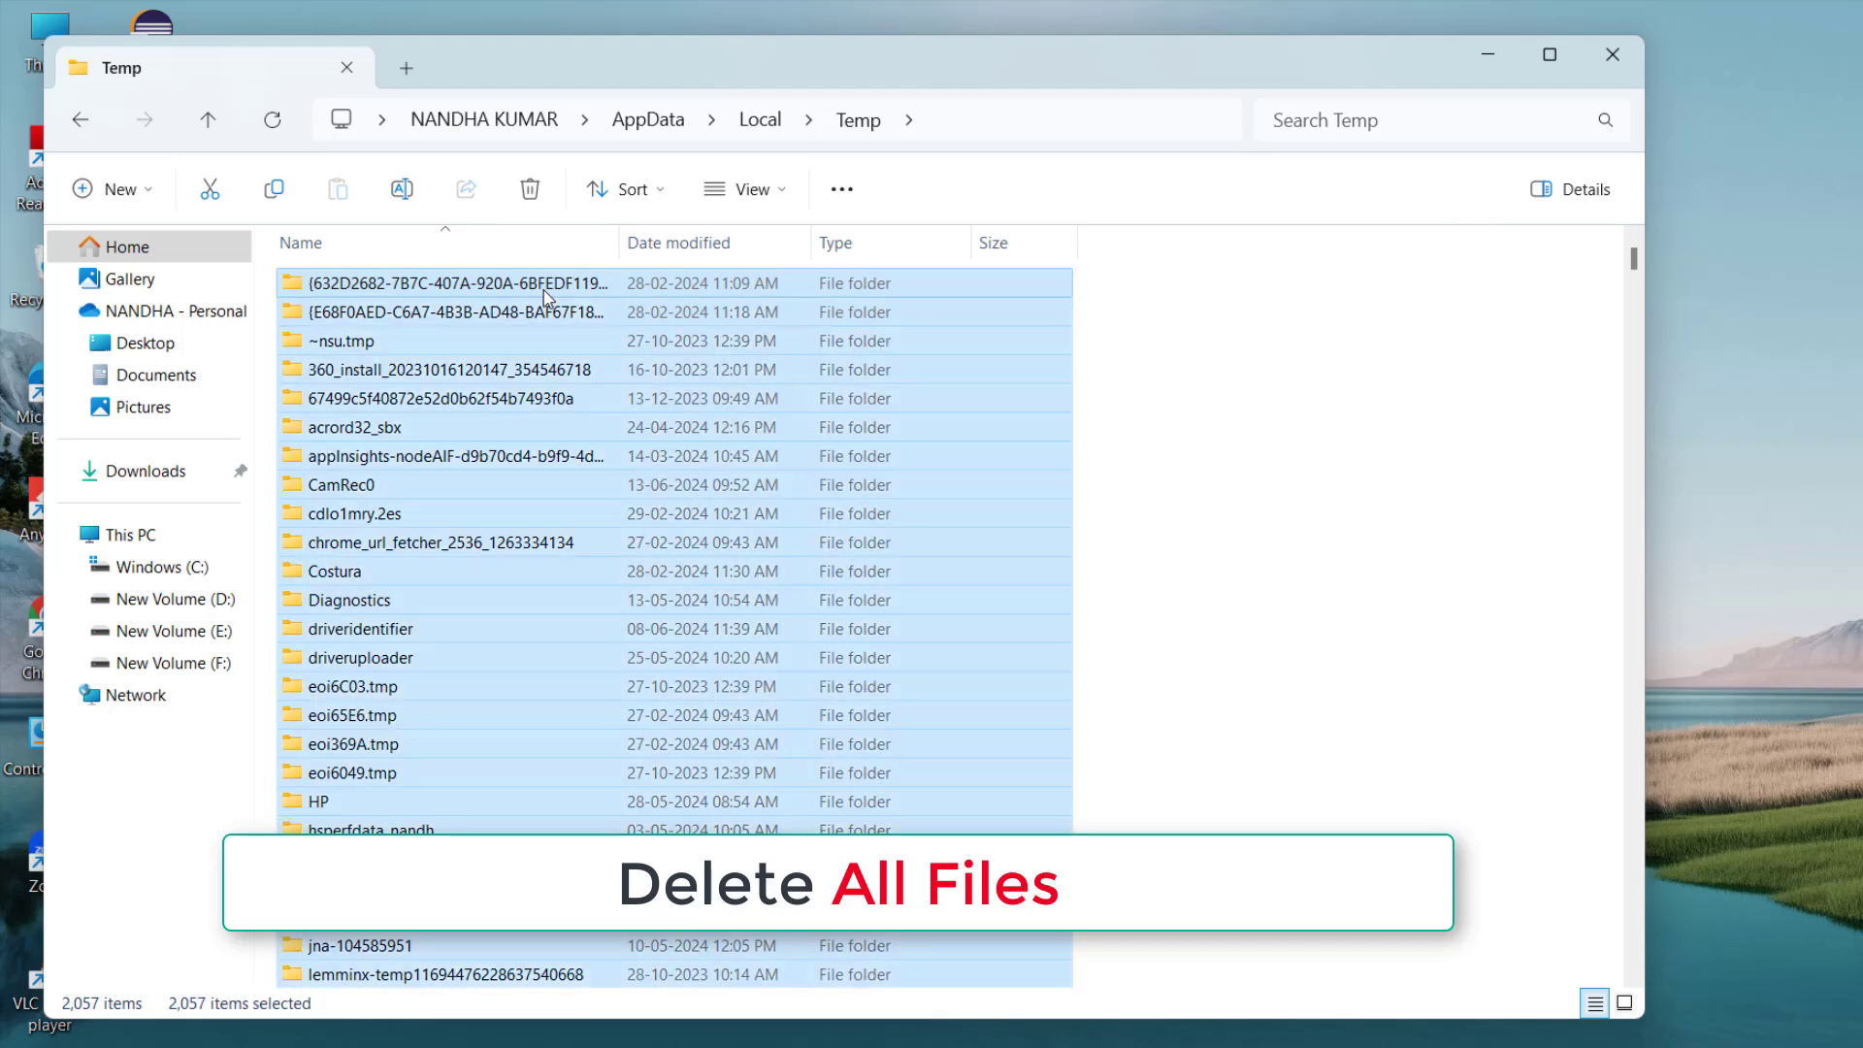
pyautogui.rightClick(546, 296)
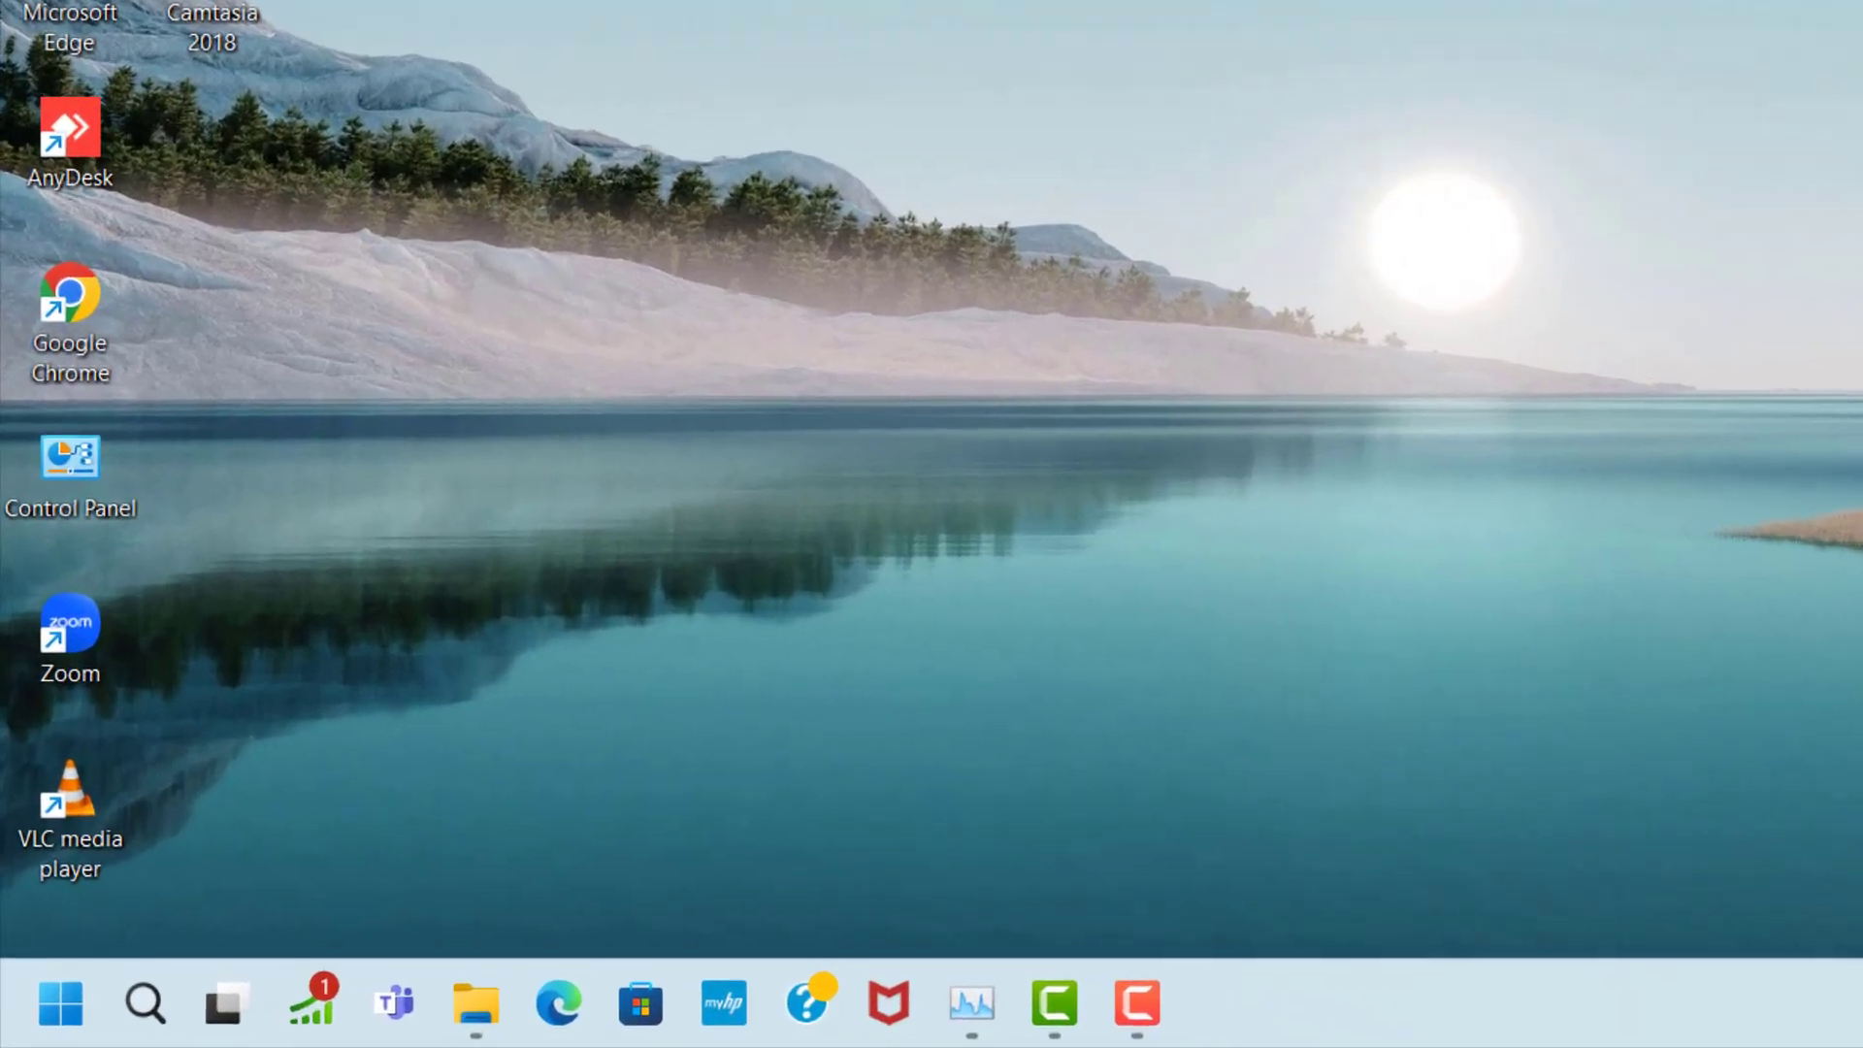
# Run the temp command to open the Temp folder of the Windows directory.
pyautogui.press('super+r')
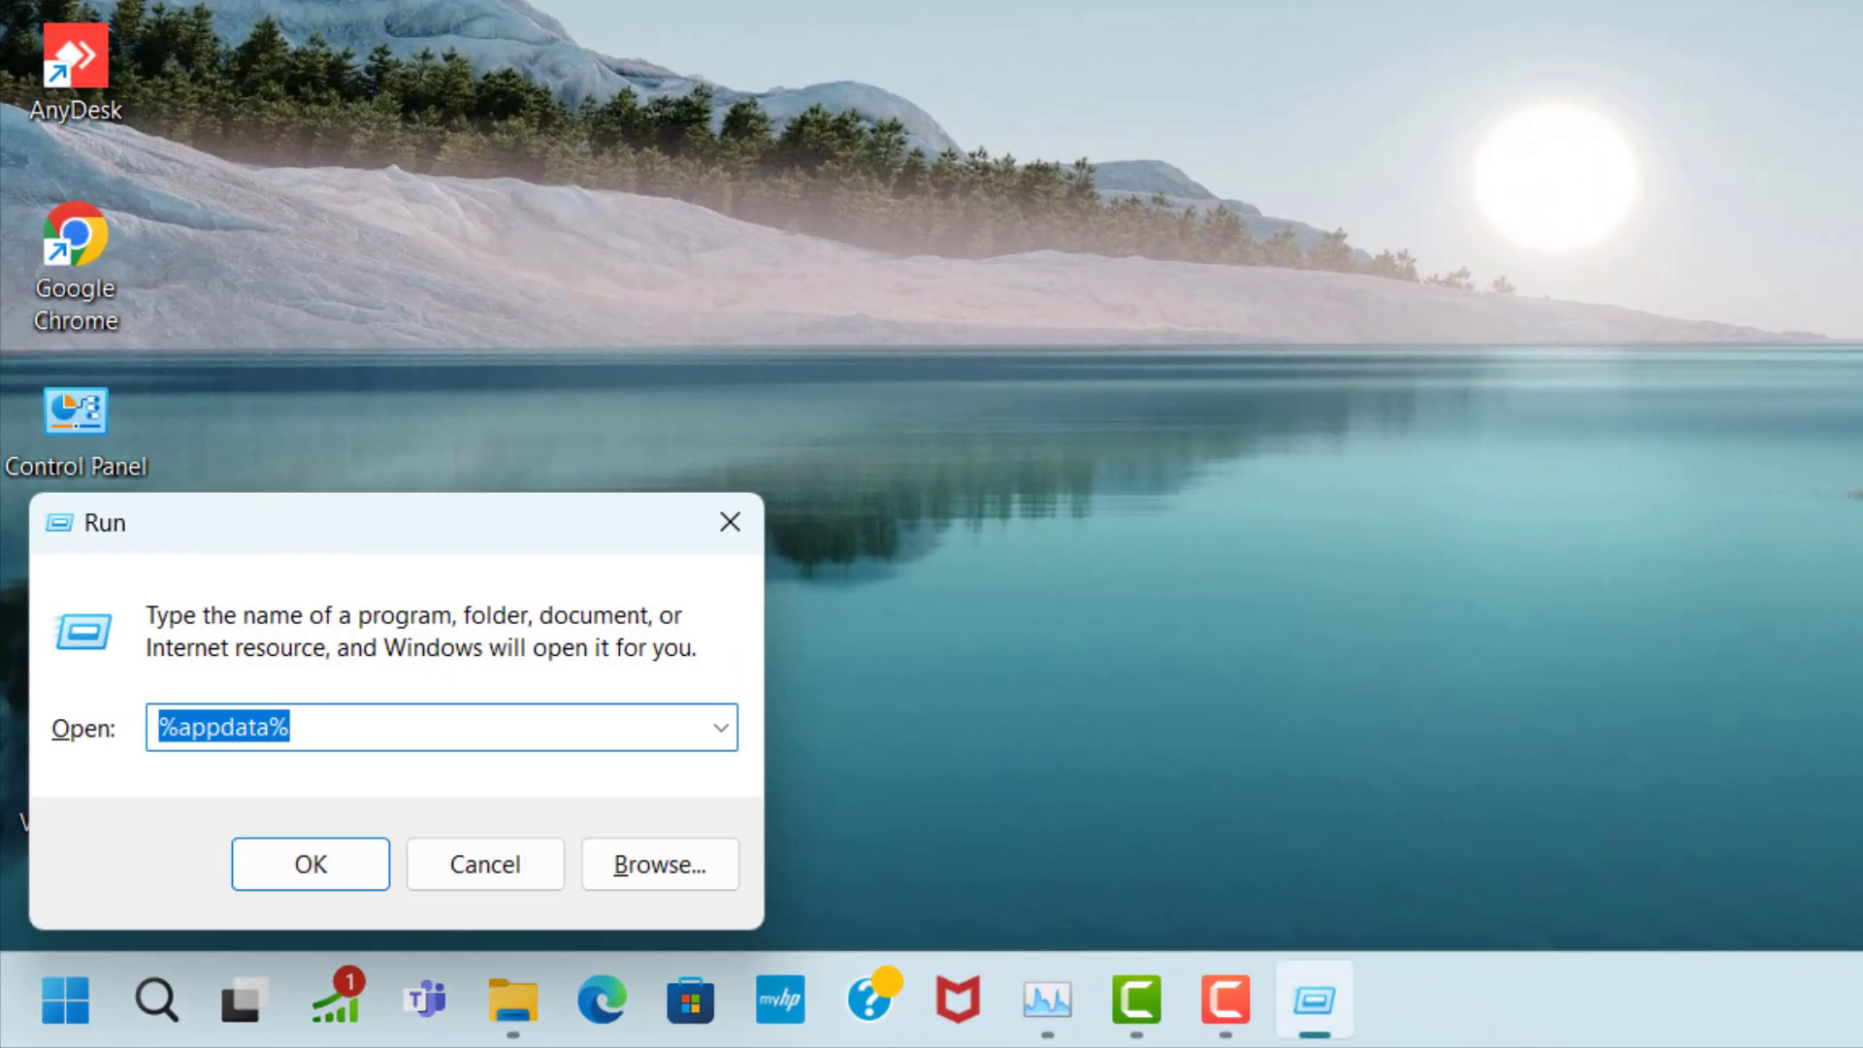
pyautogui.write('temp')
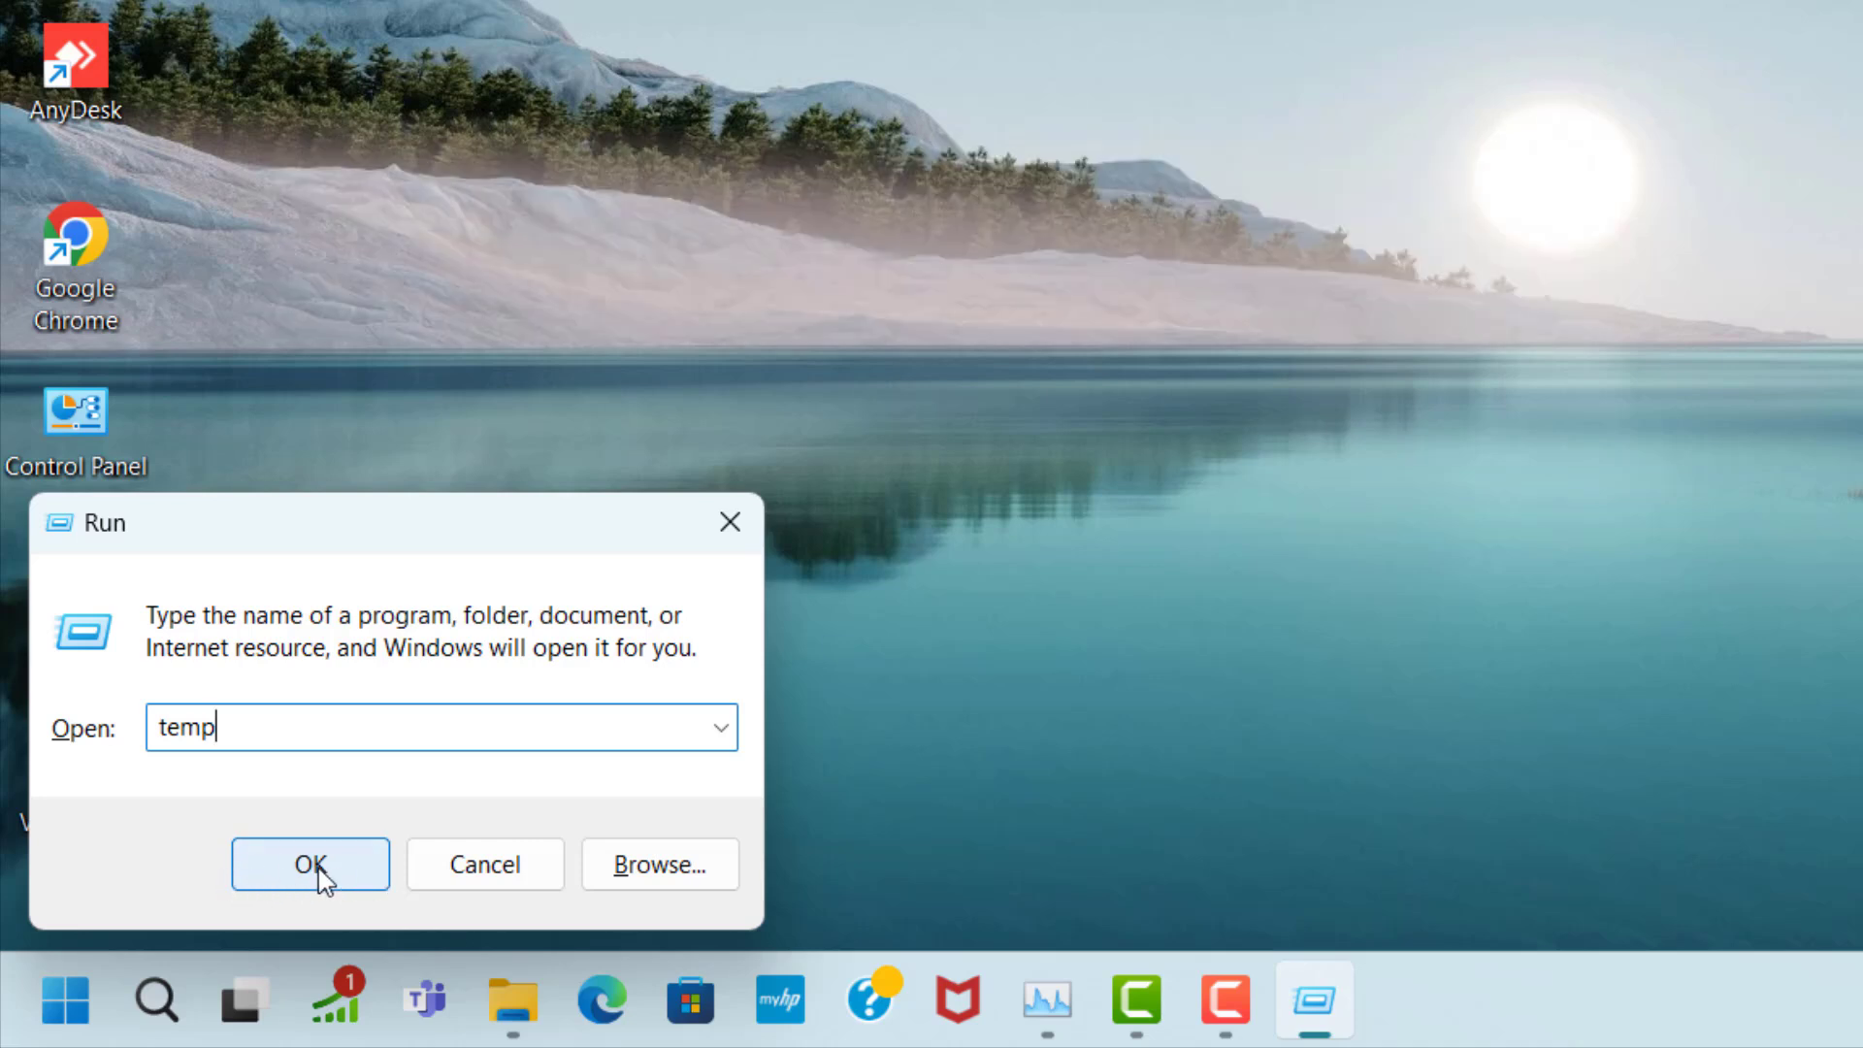
pyautogui.click(341, 878)
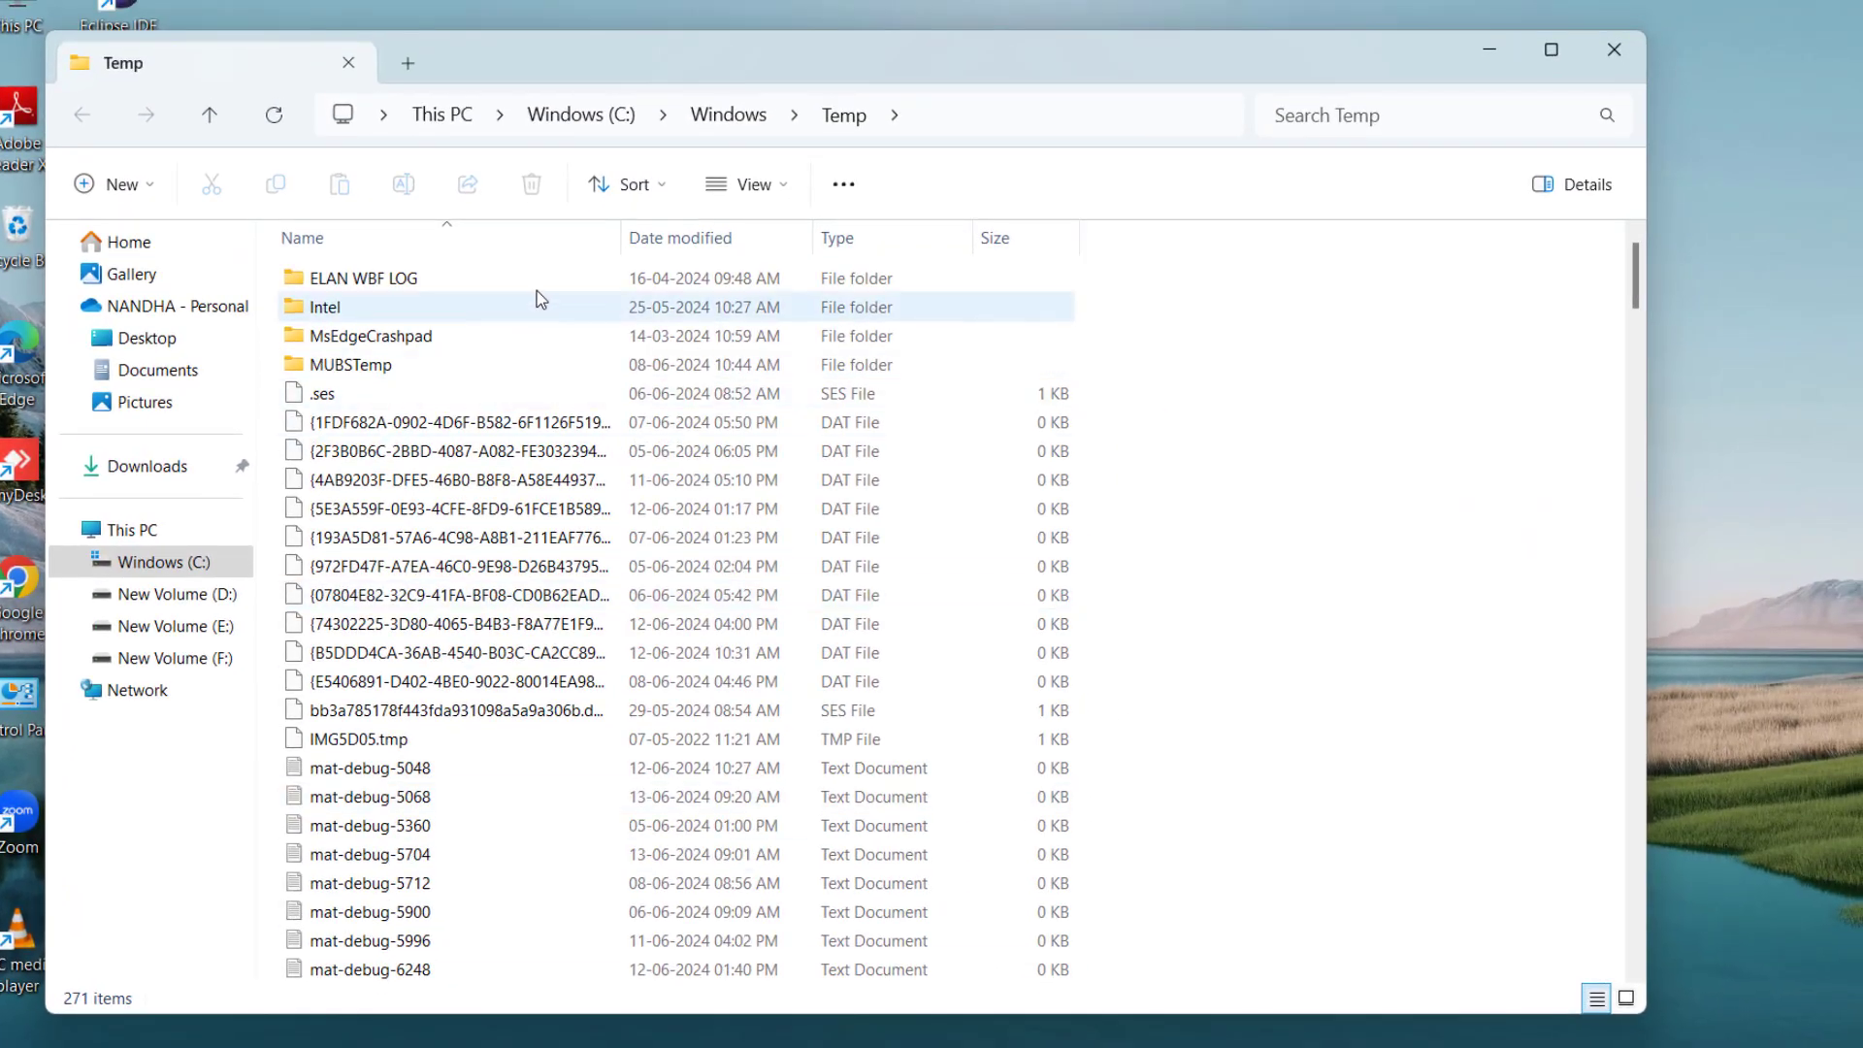
# Delete all files and folders in the Windows Temp folder.
pyautogui.click(538, 288)
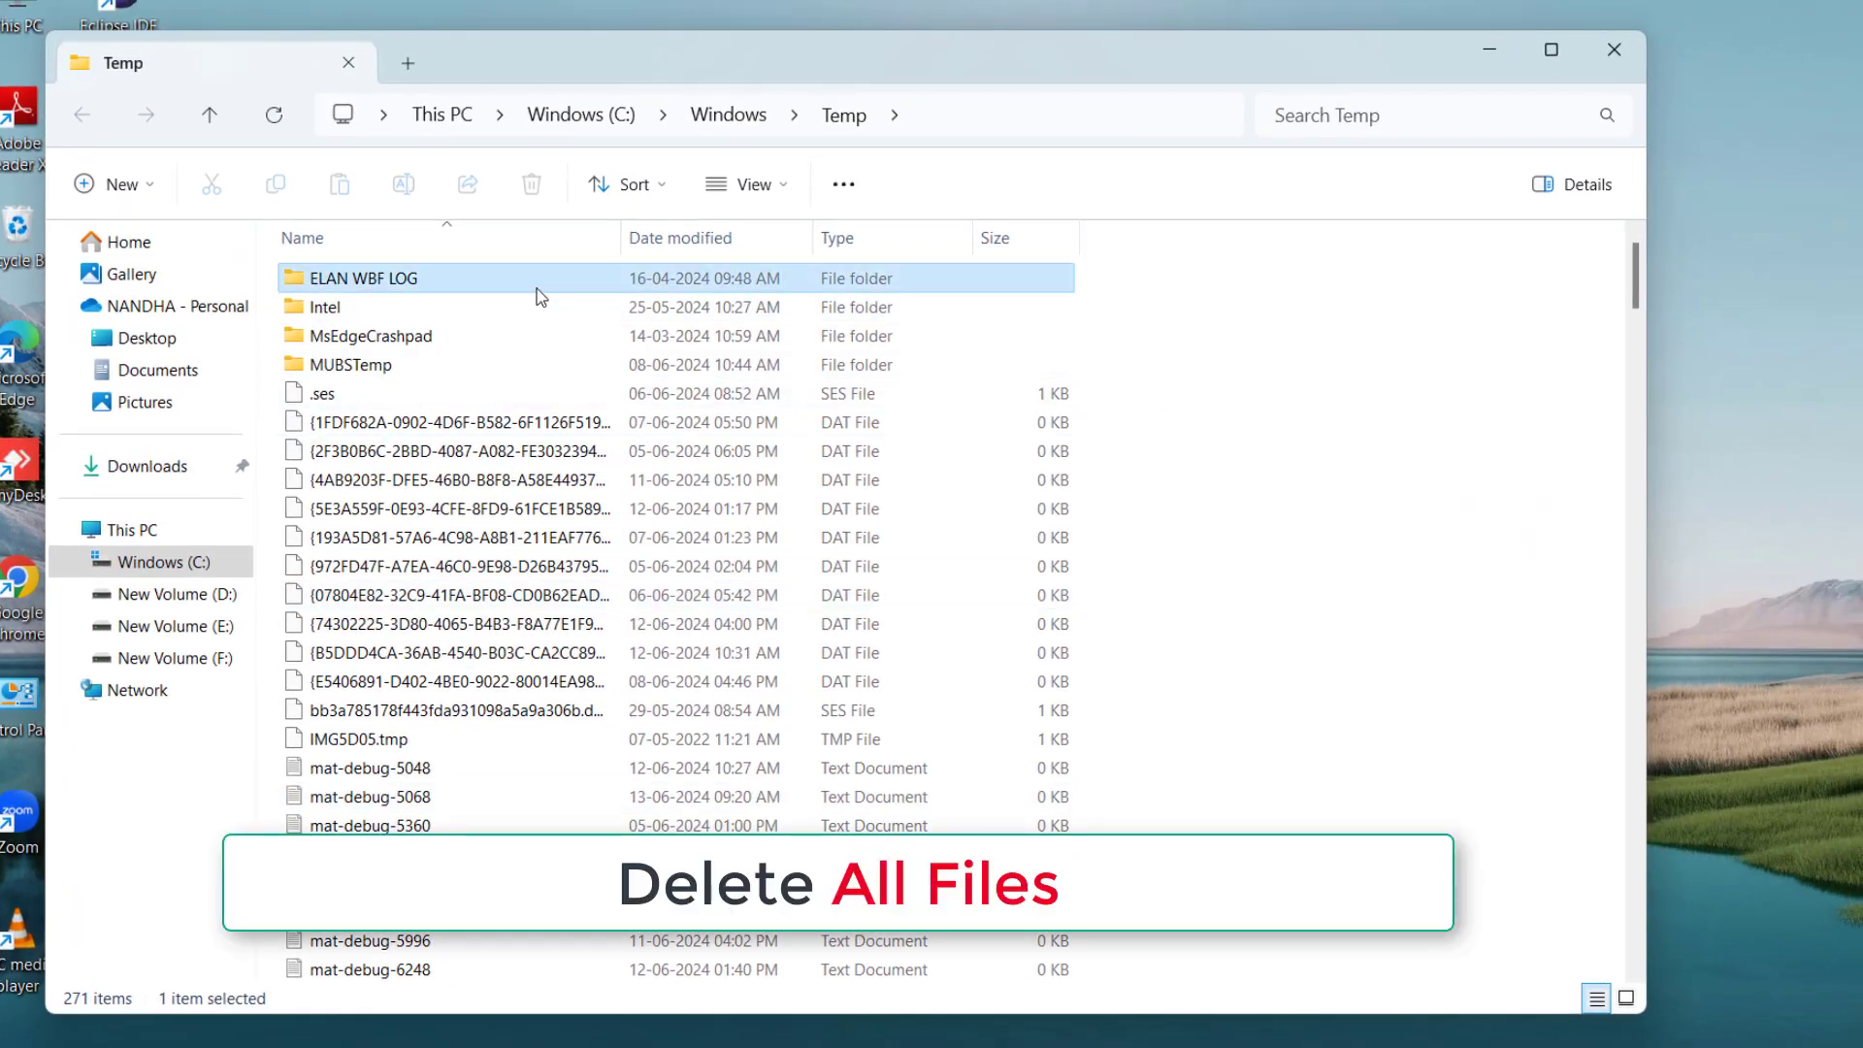
pyautogui.hotkey('ctrl', 'a')
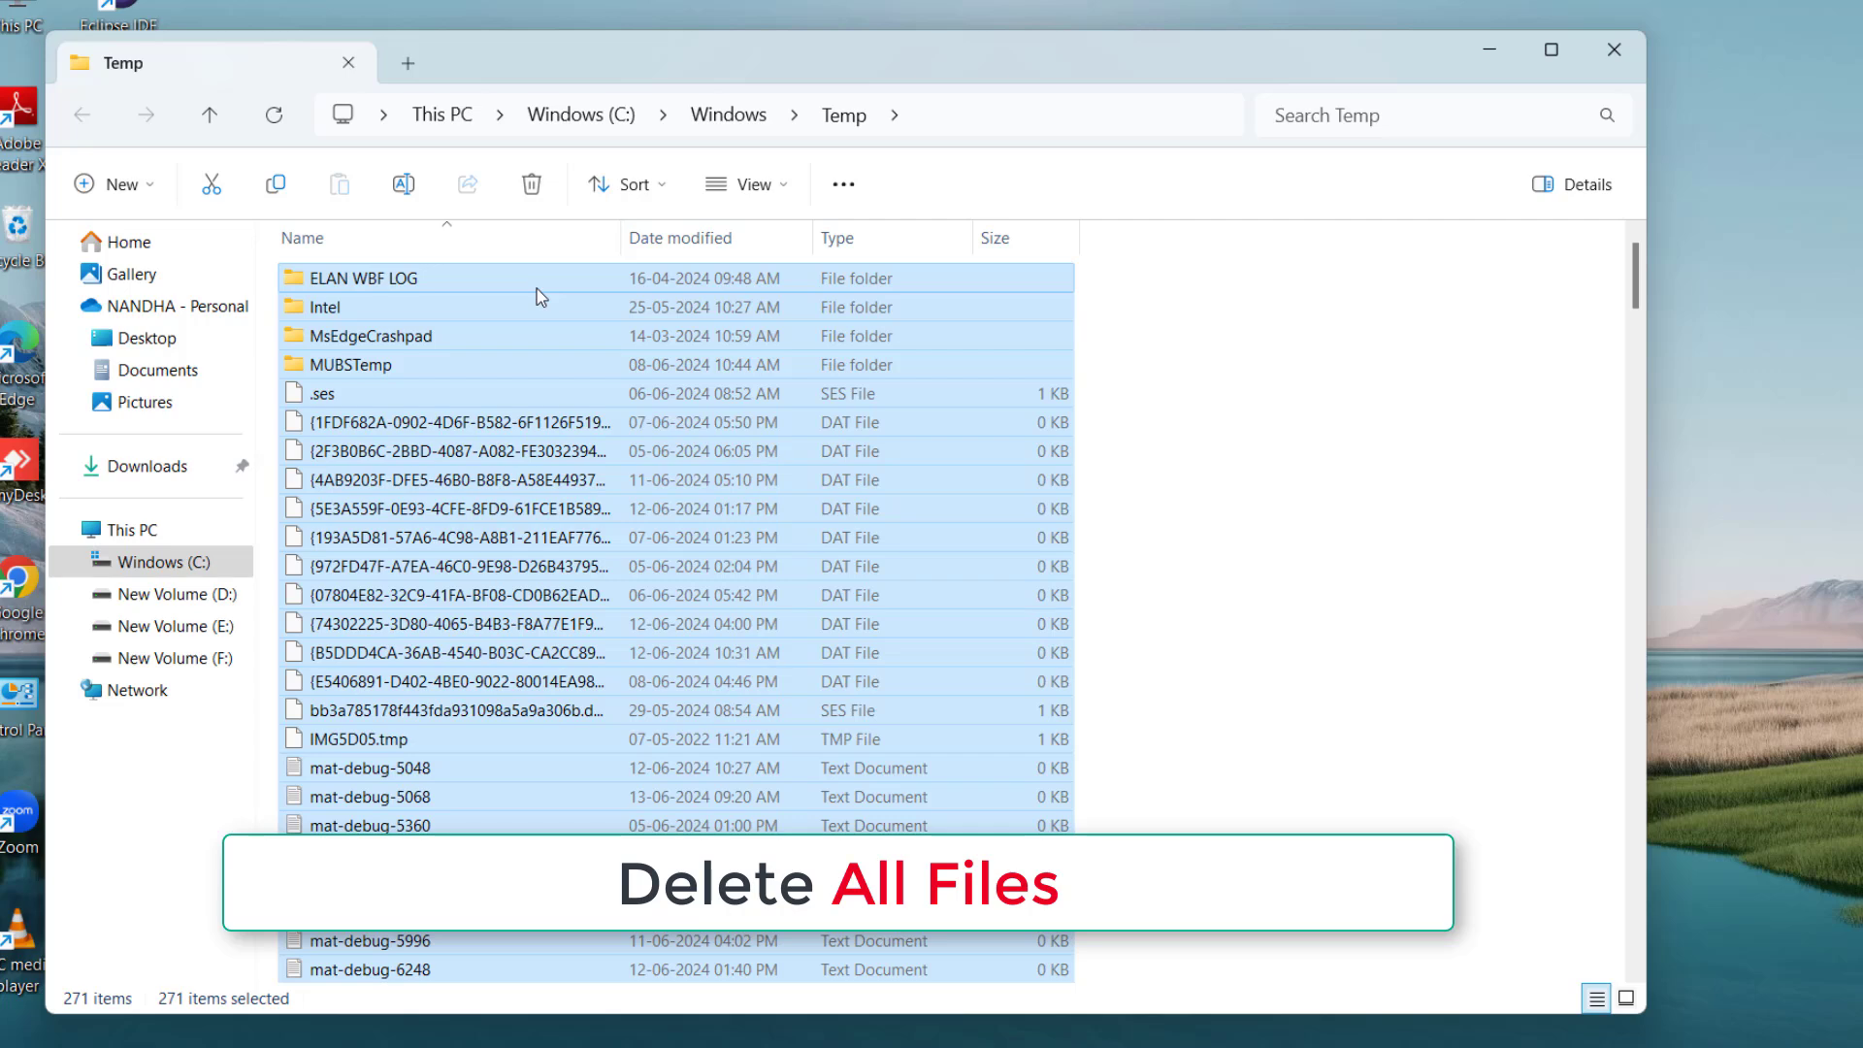
pyautogui.rightClick(538, 288)
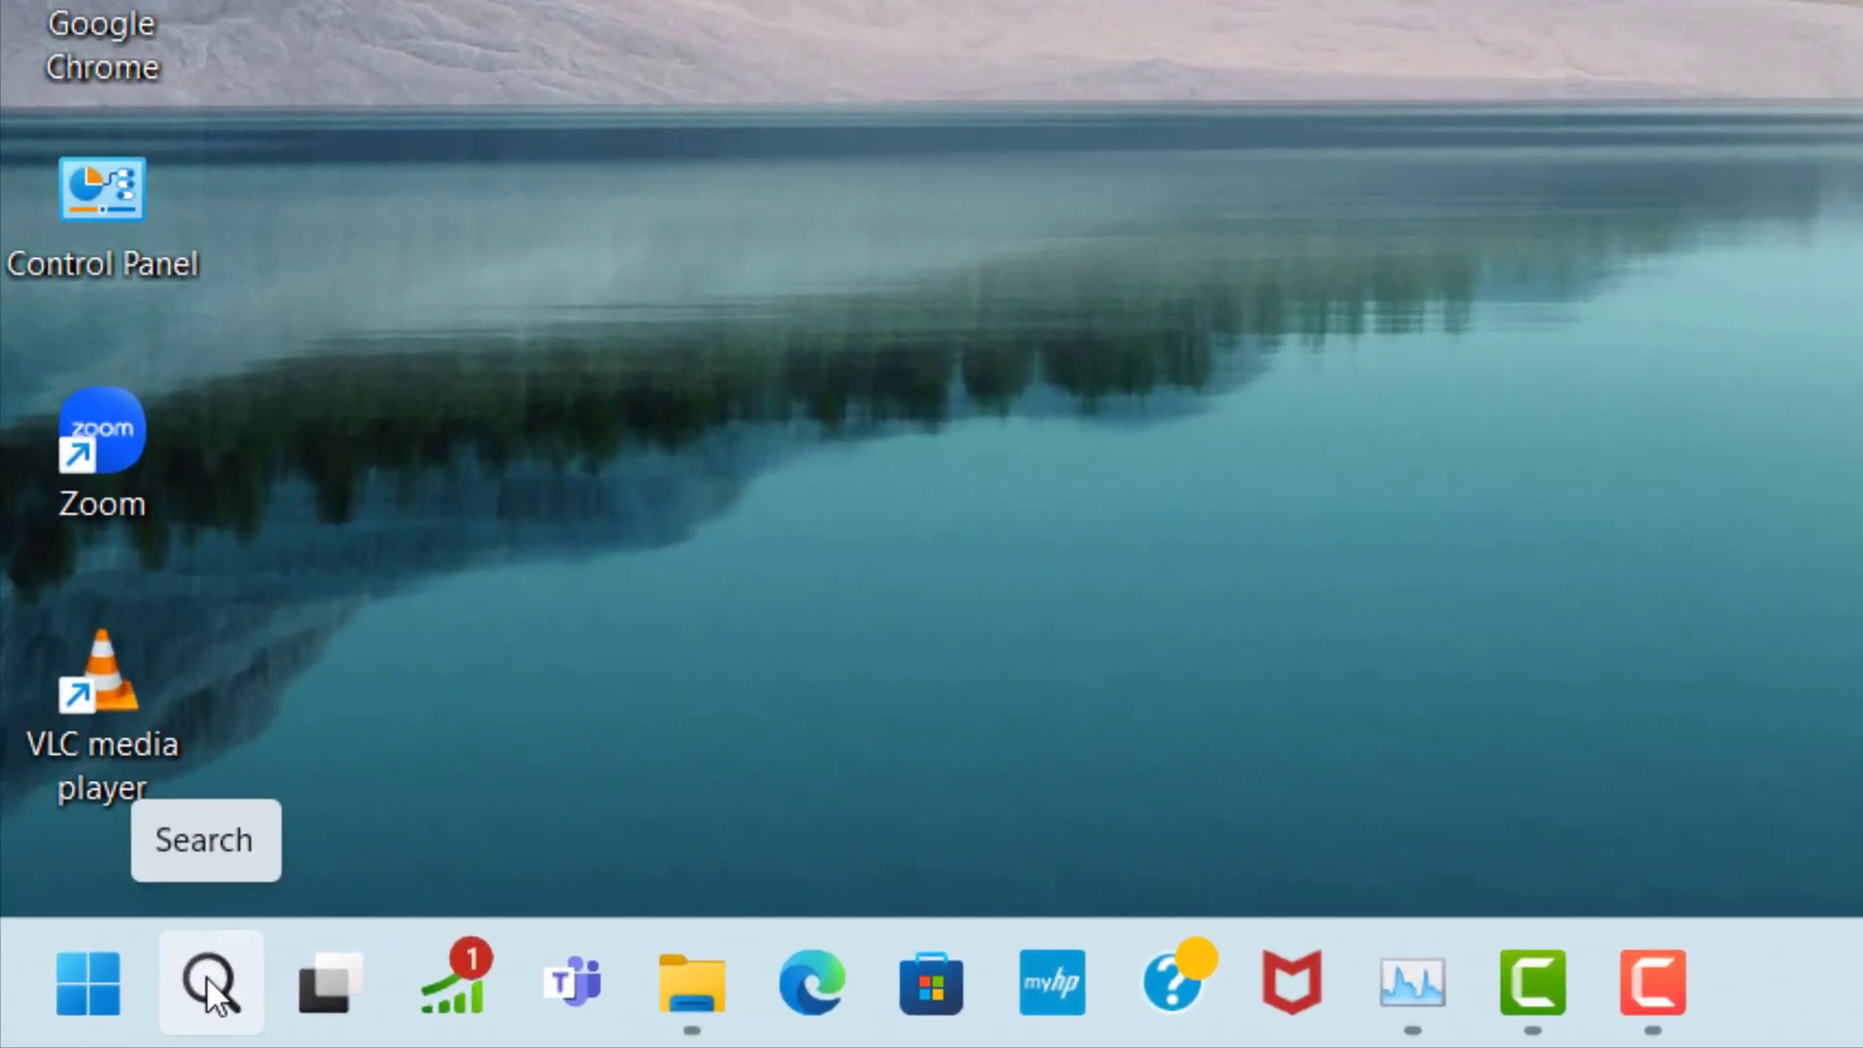
# Find the Check for updates system setting, start a Windows Update check, and close Settings.
pyautogui.click(93, 1017)
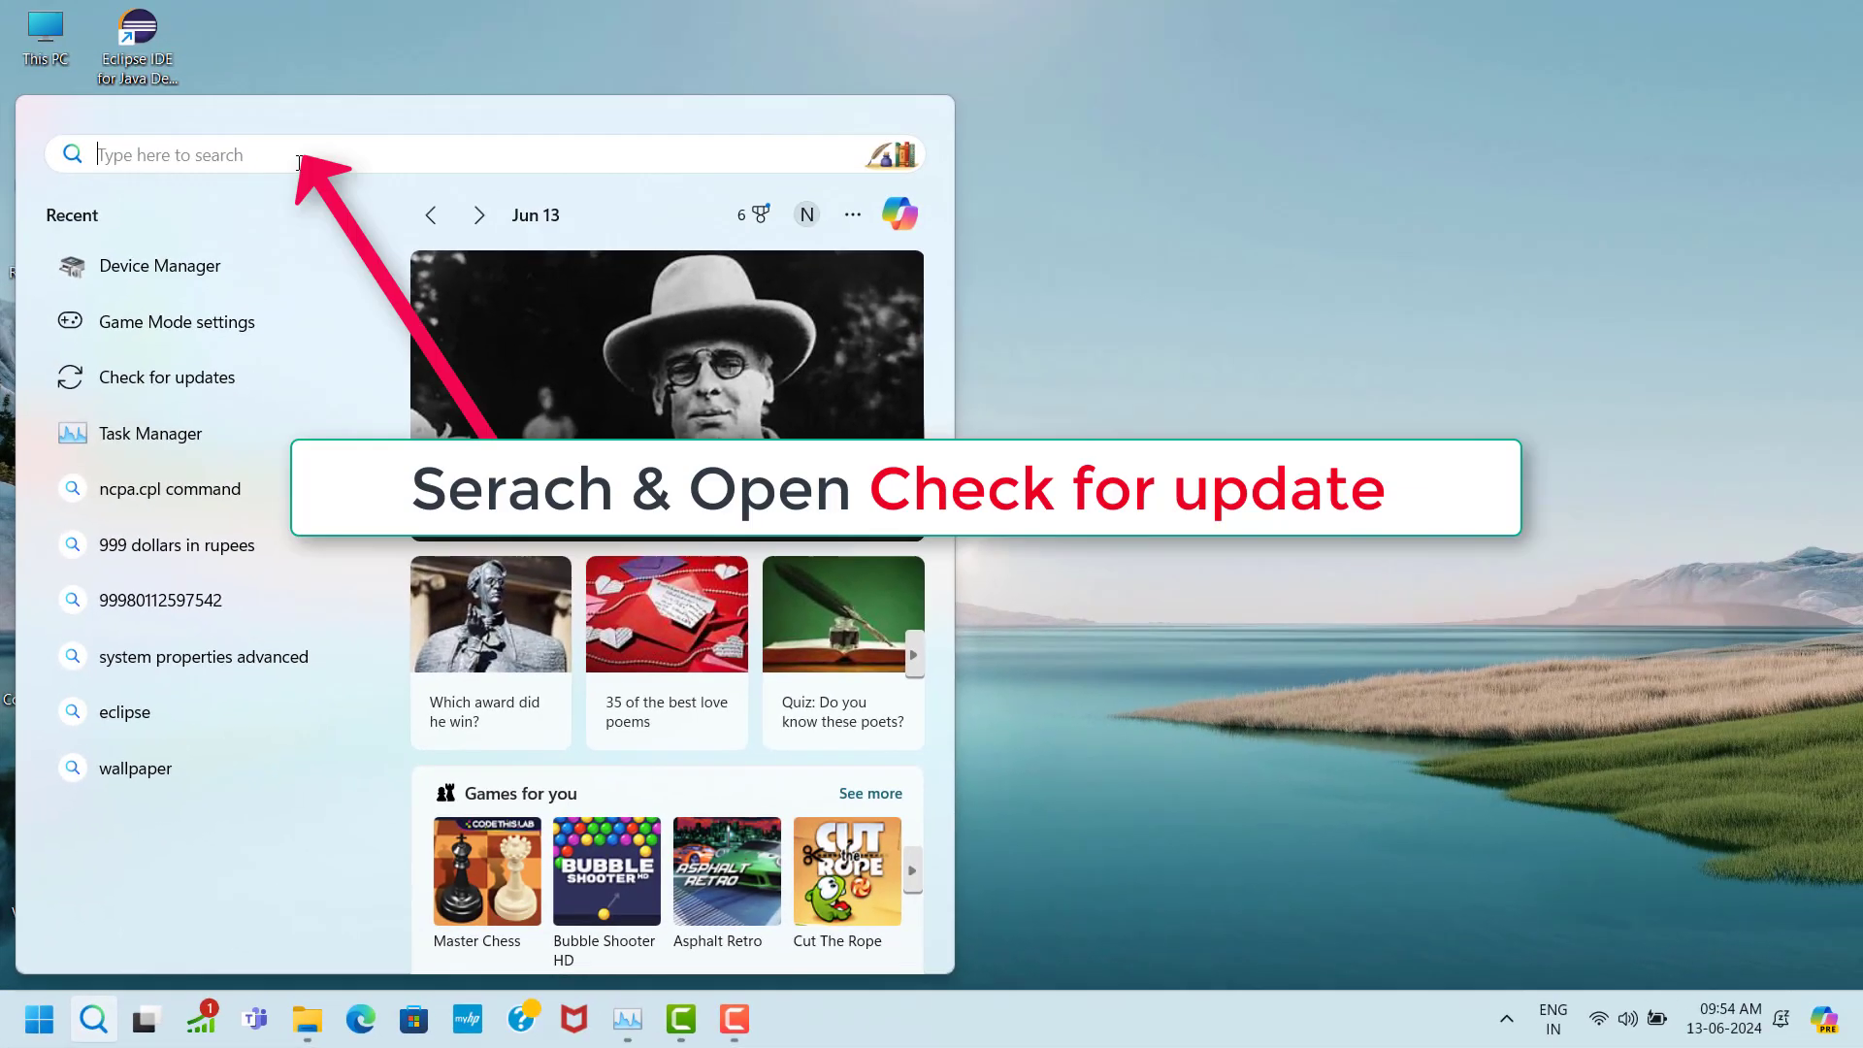
pyautogui.write('chec')
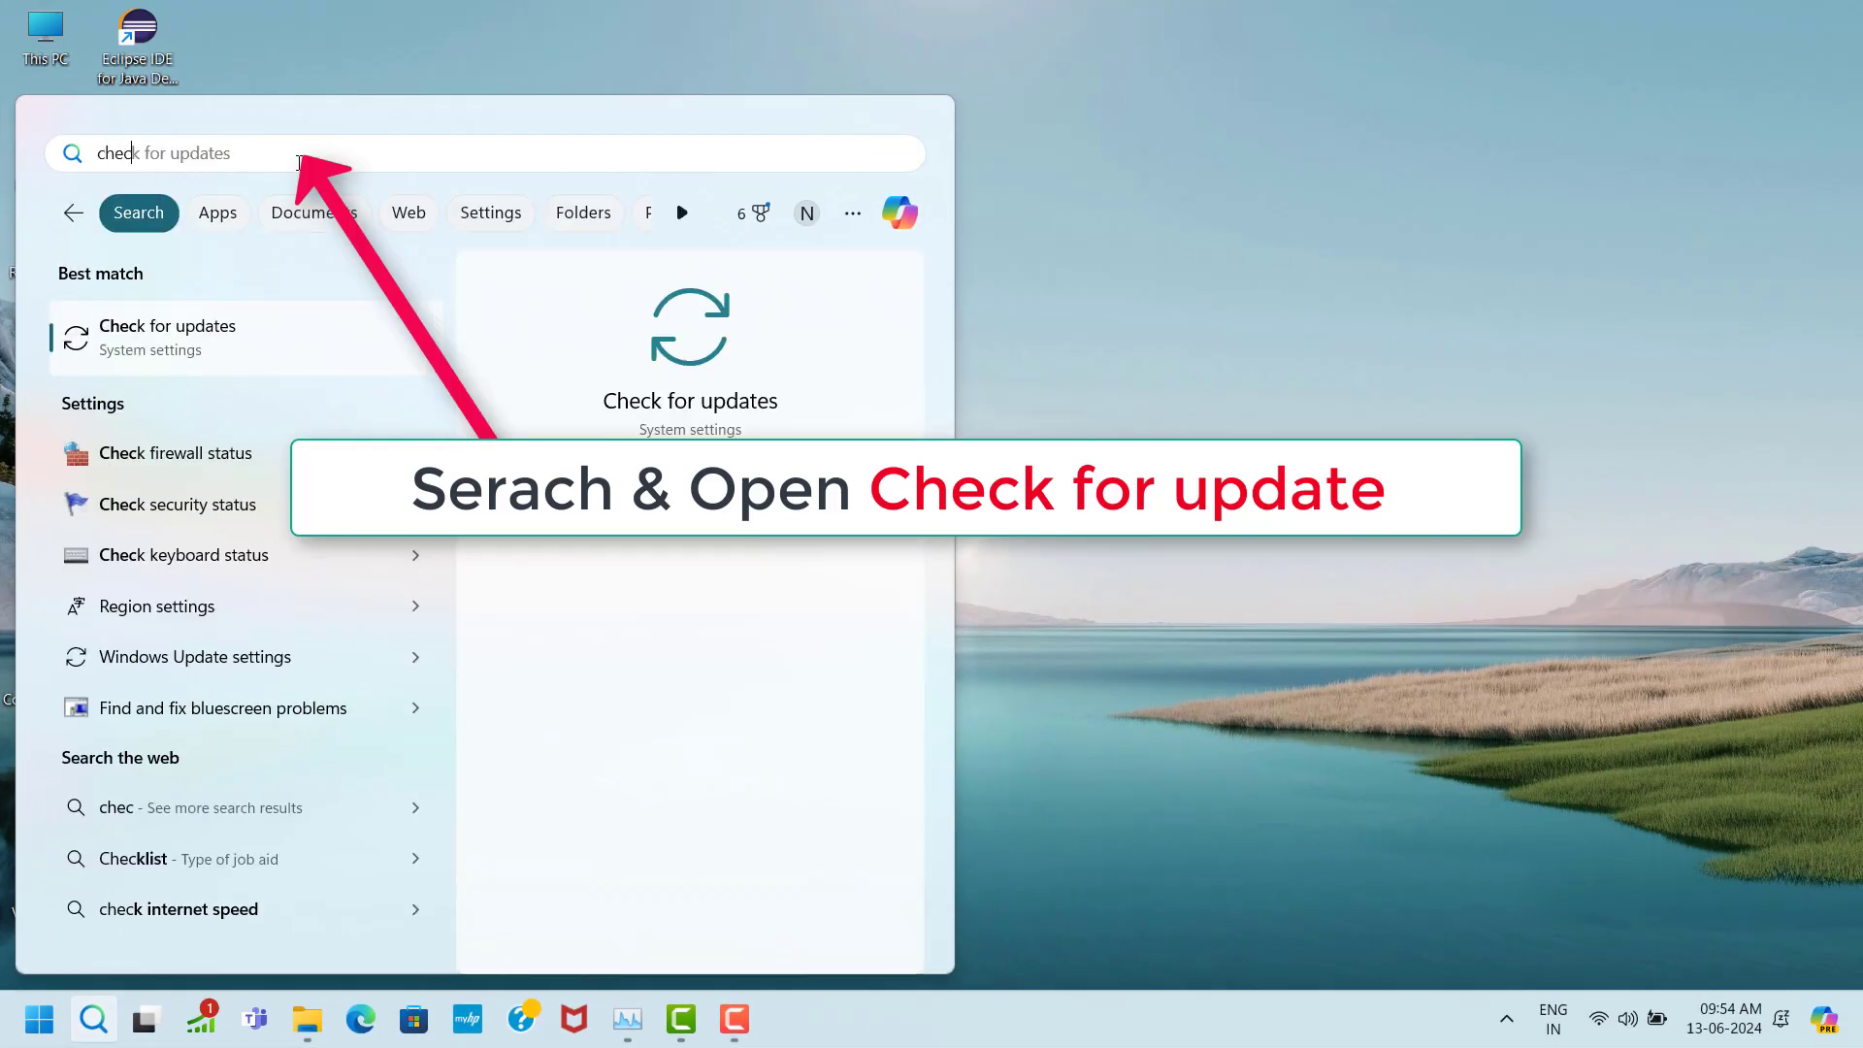
pyautogui.click(222, 351)
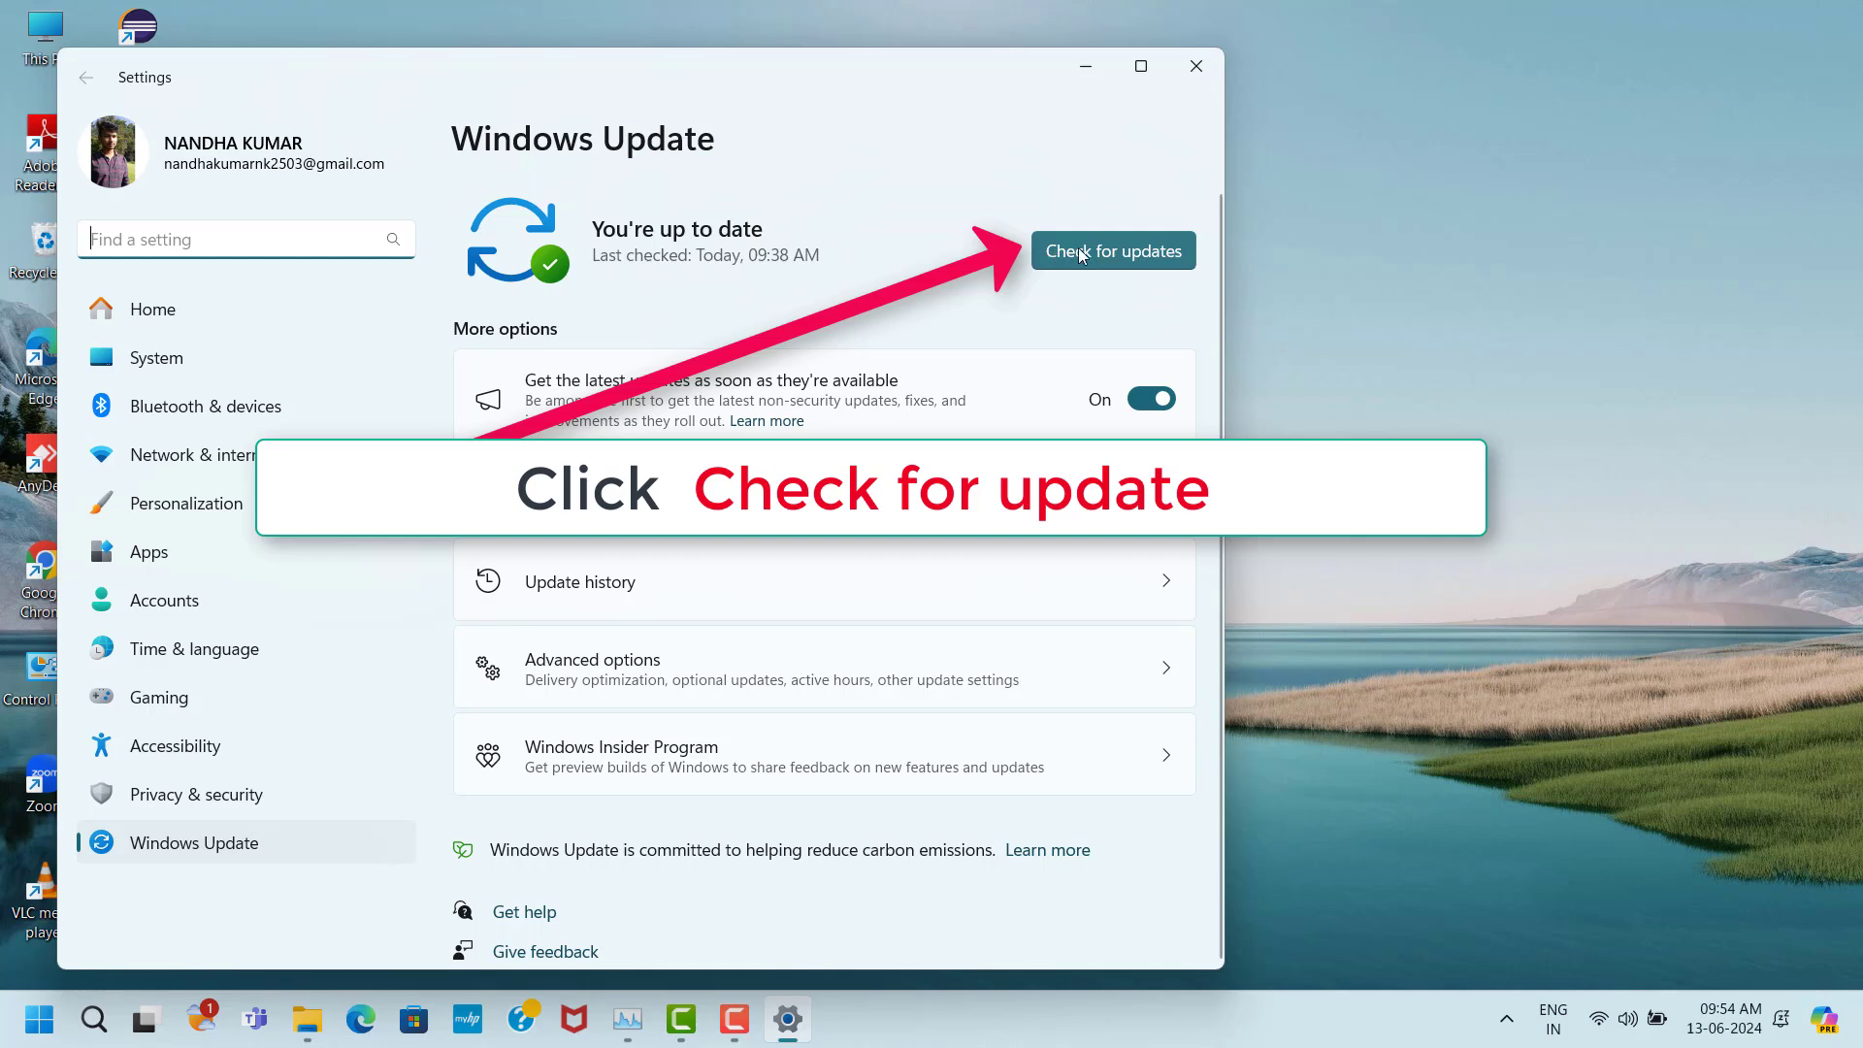
pyautogui.click(1140, 260)
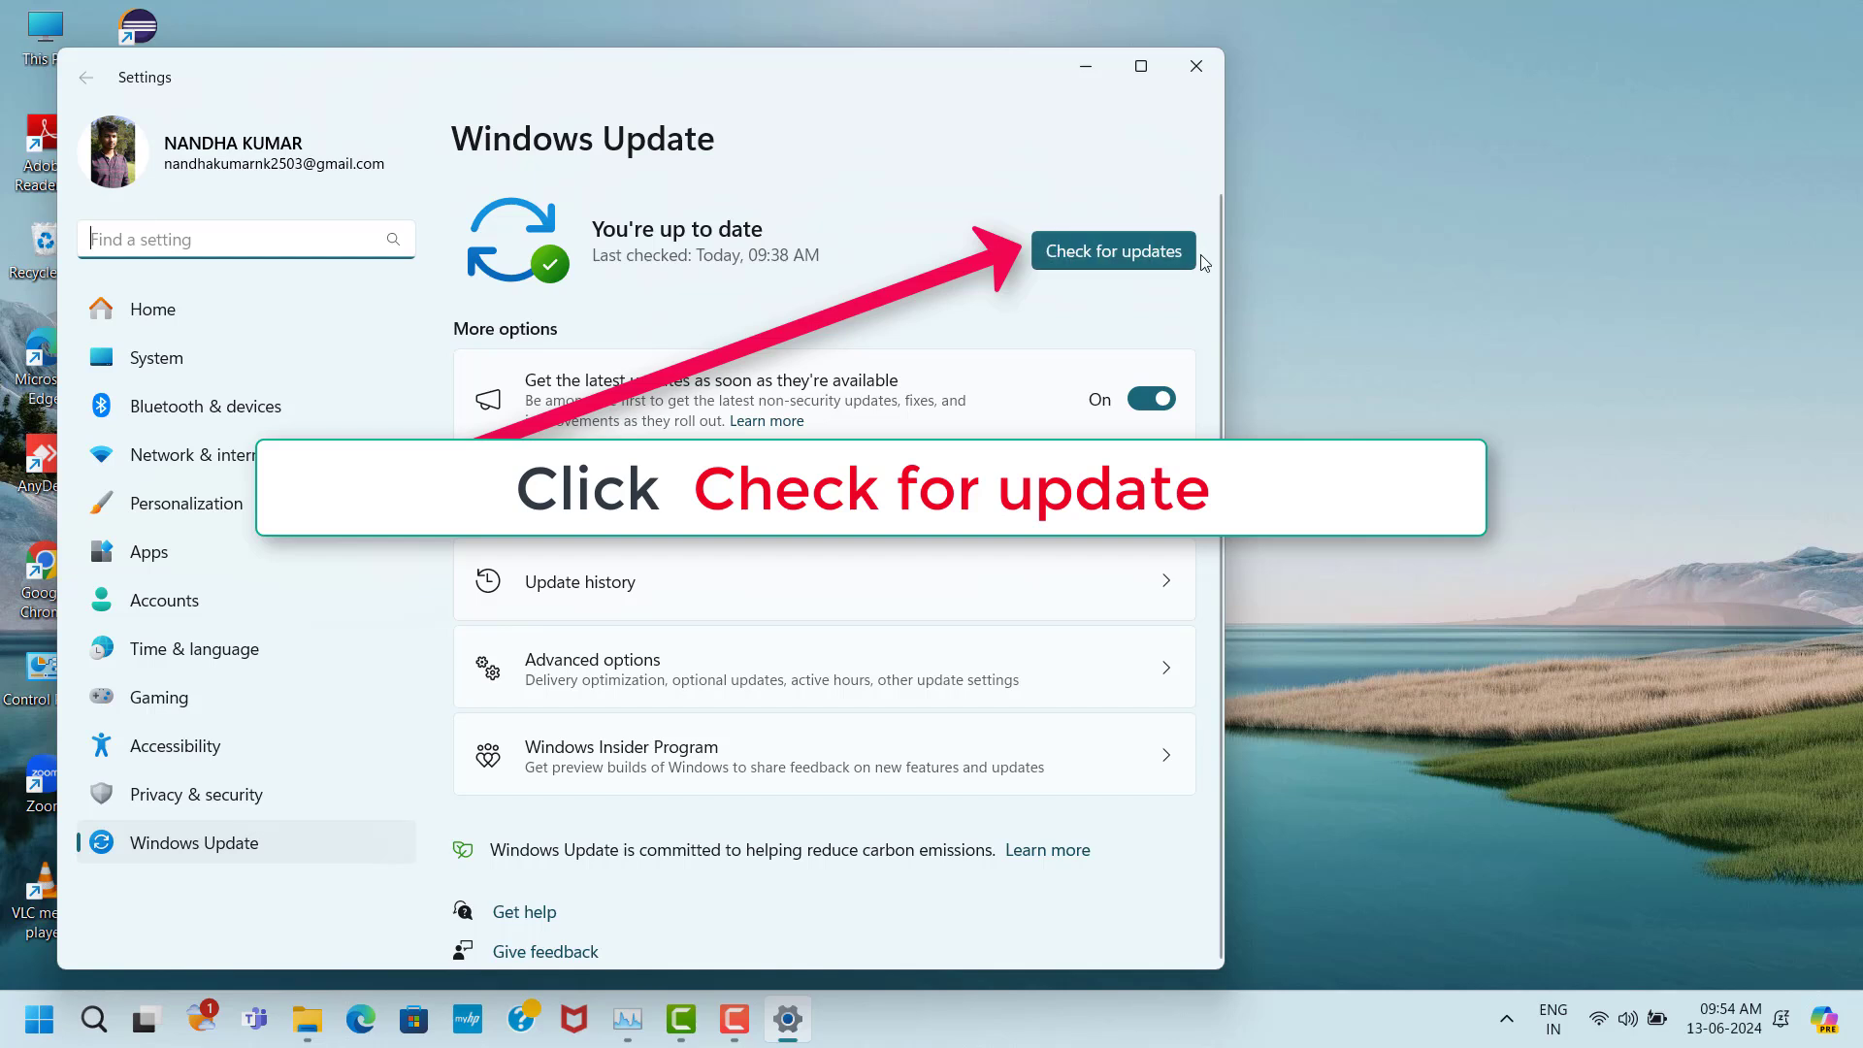
pyautogui.click(1150, 259)
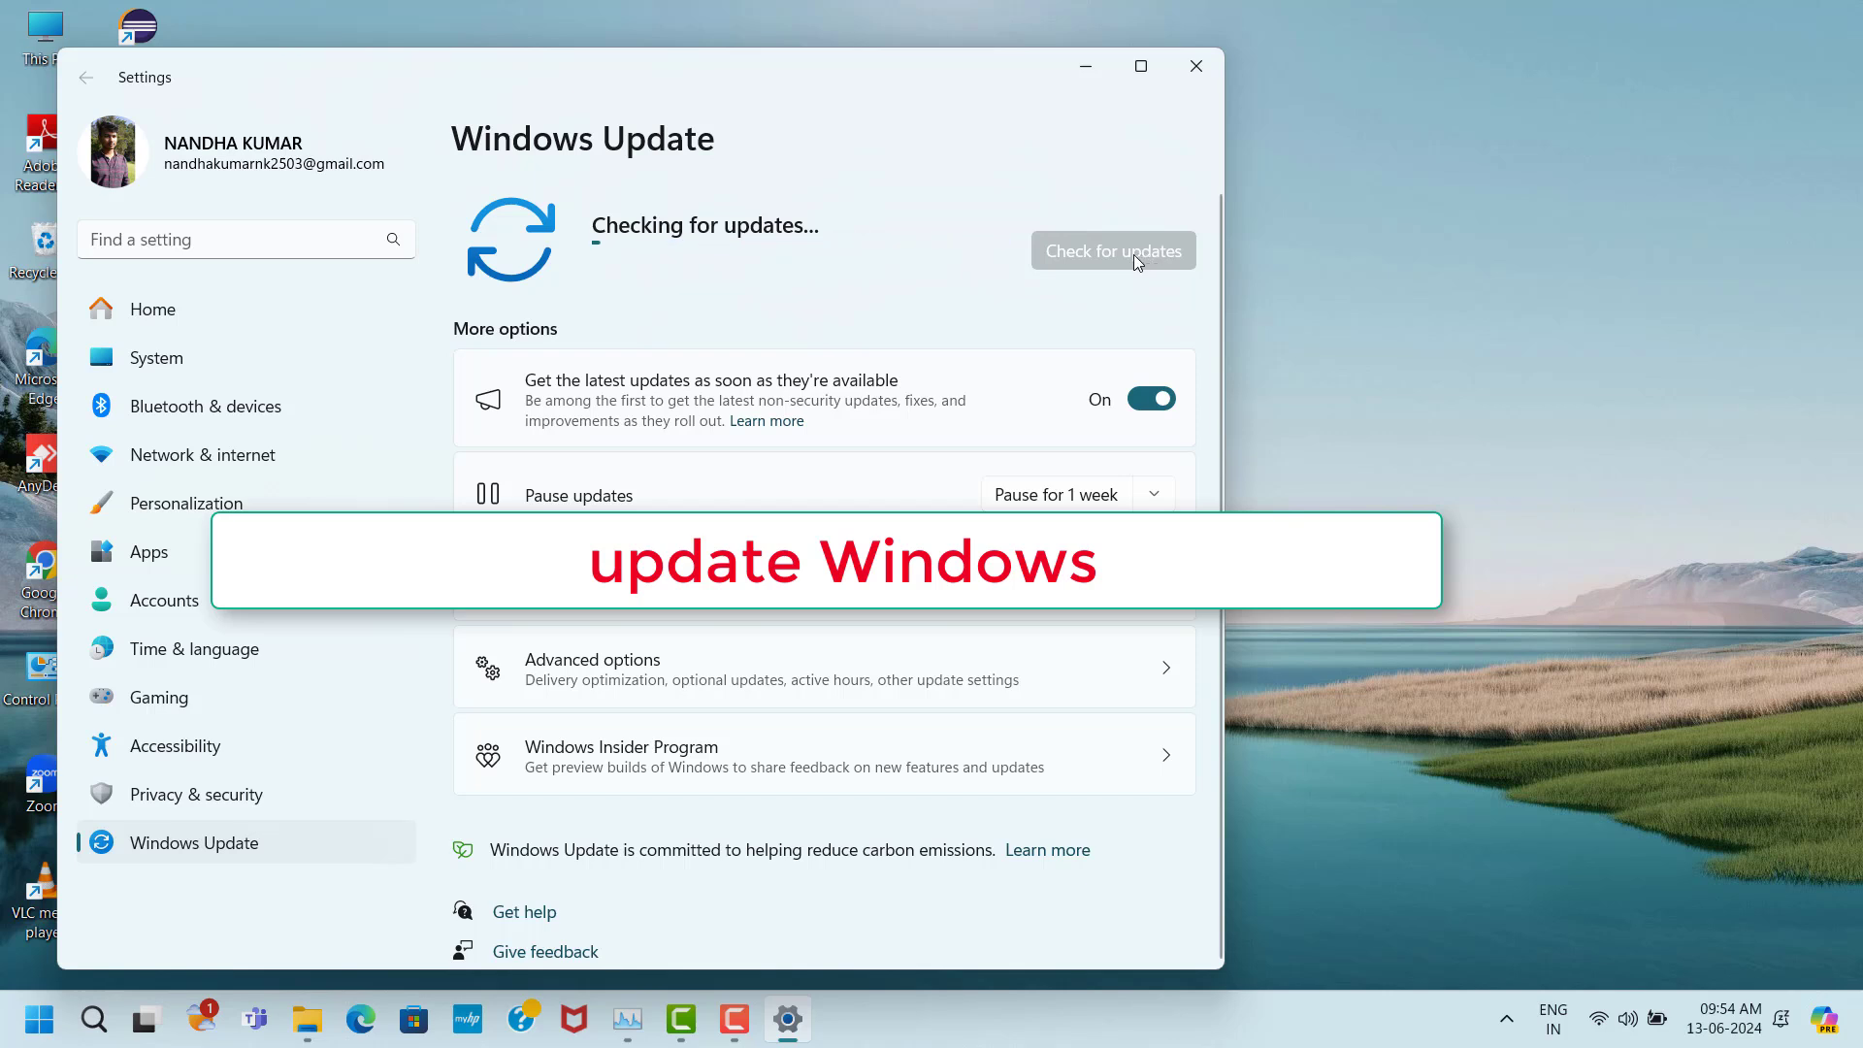
pyautogui.hotkey('alt', 'F4')
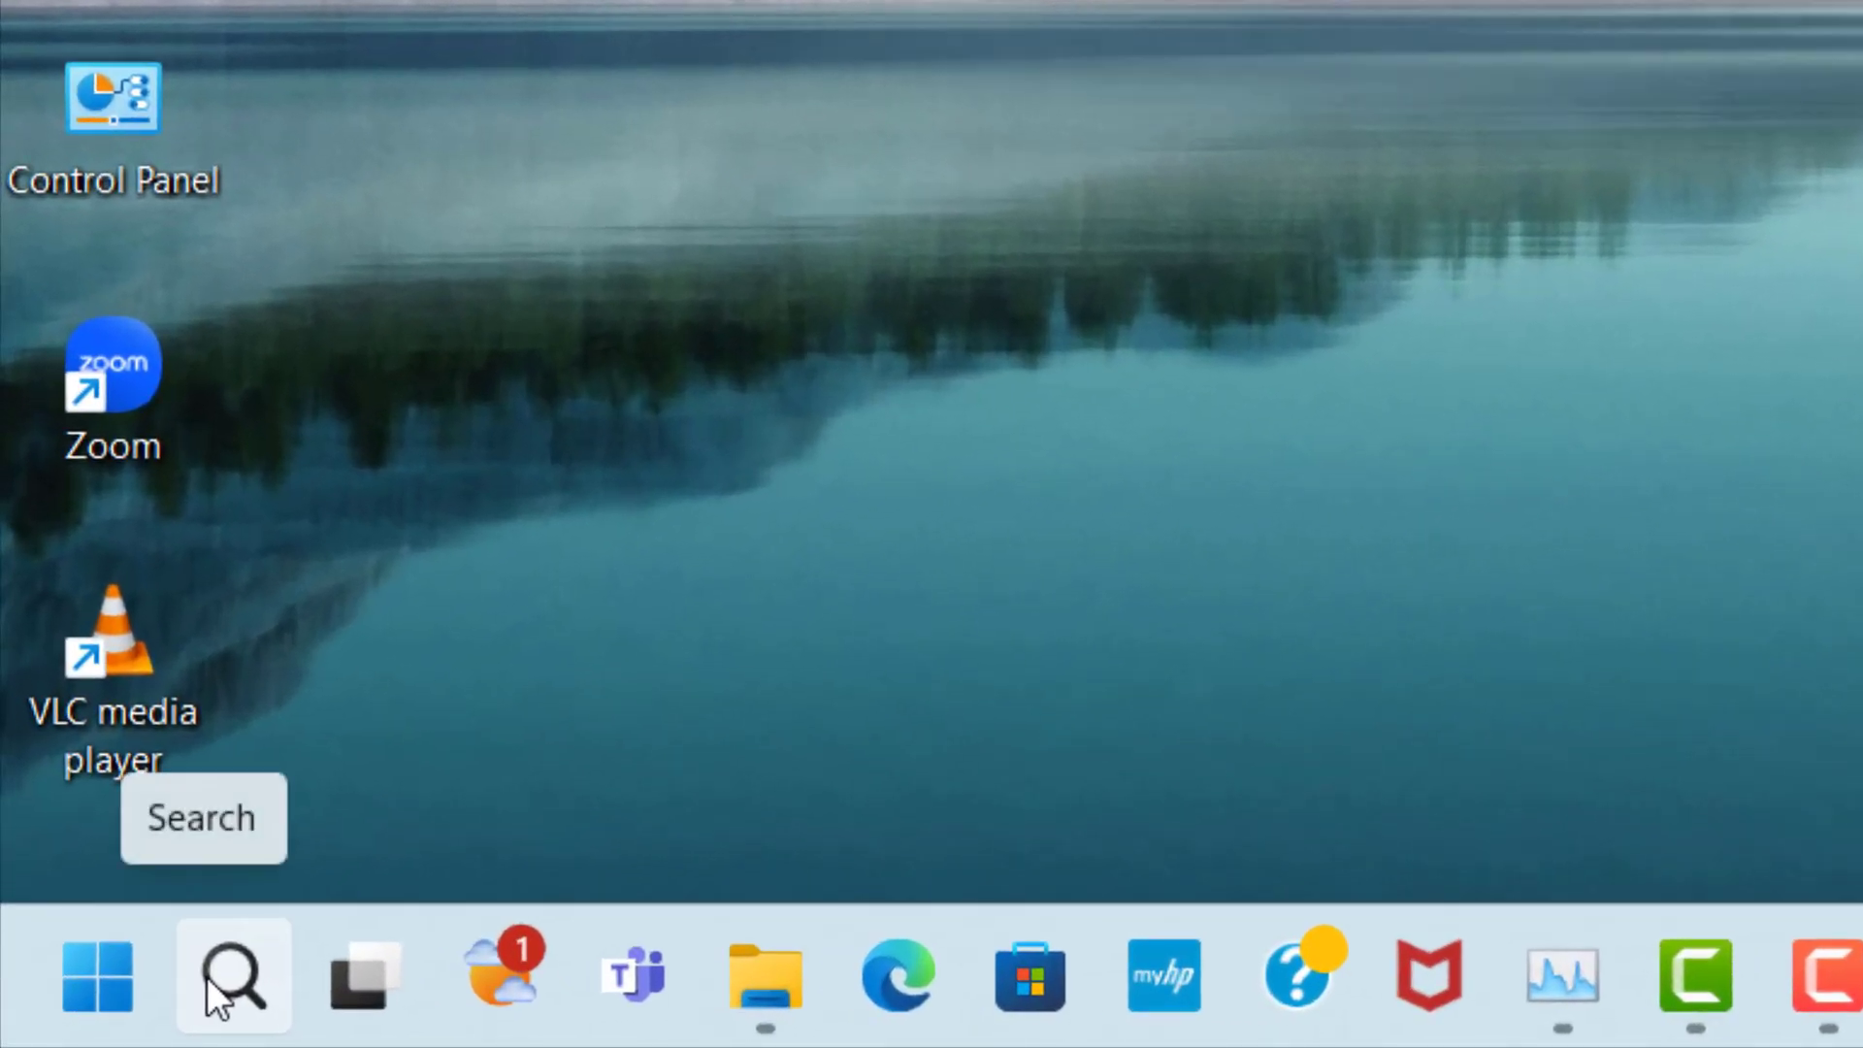
# Find the Game Mode system settings and turn Game Mode on.
pyautogui.click(208, 982)
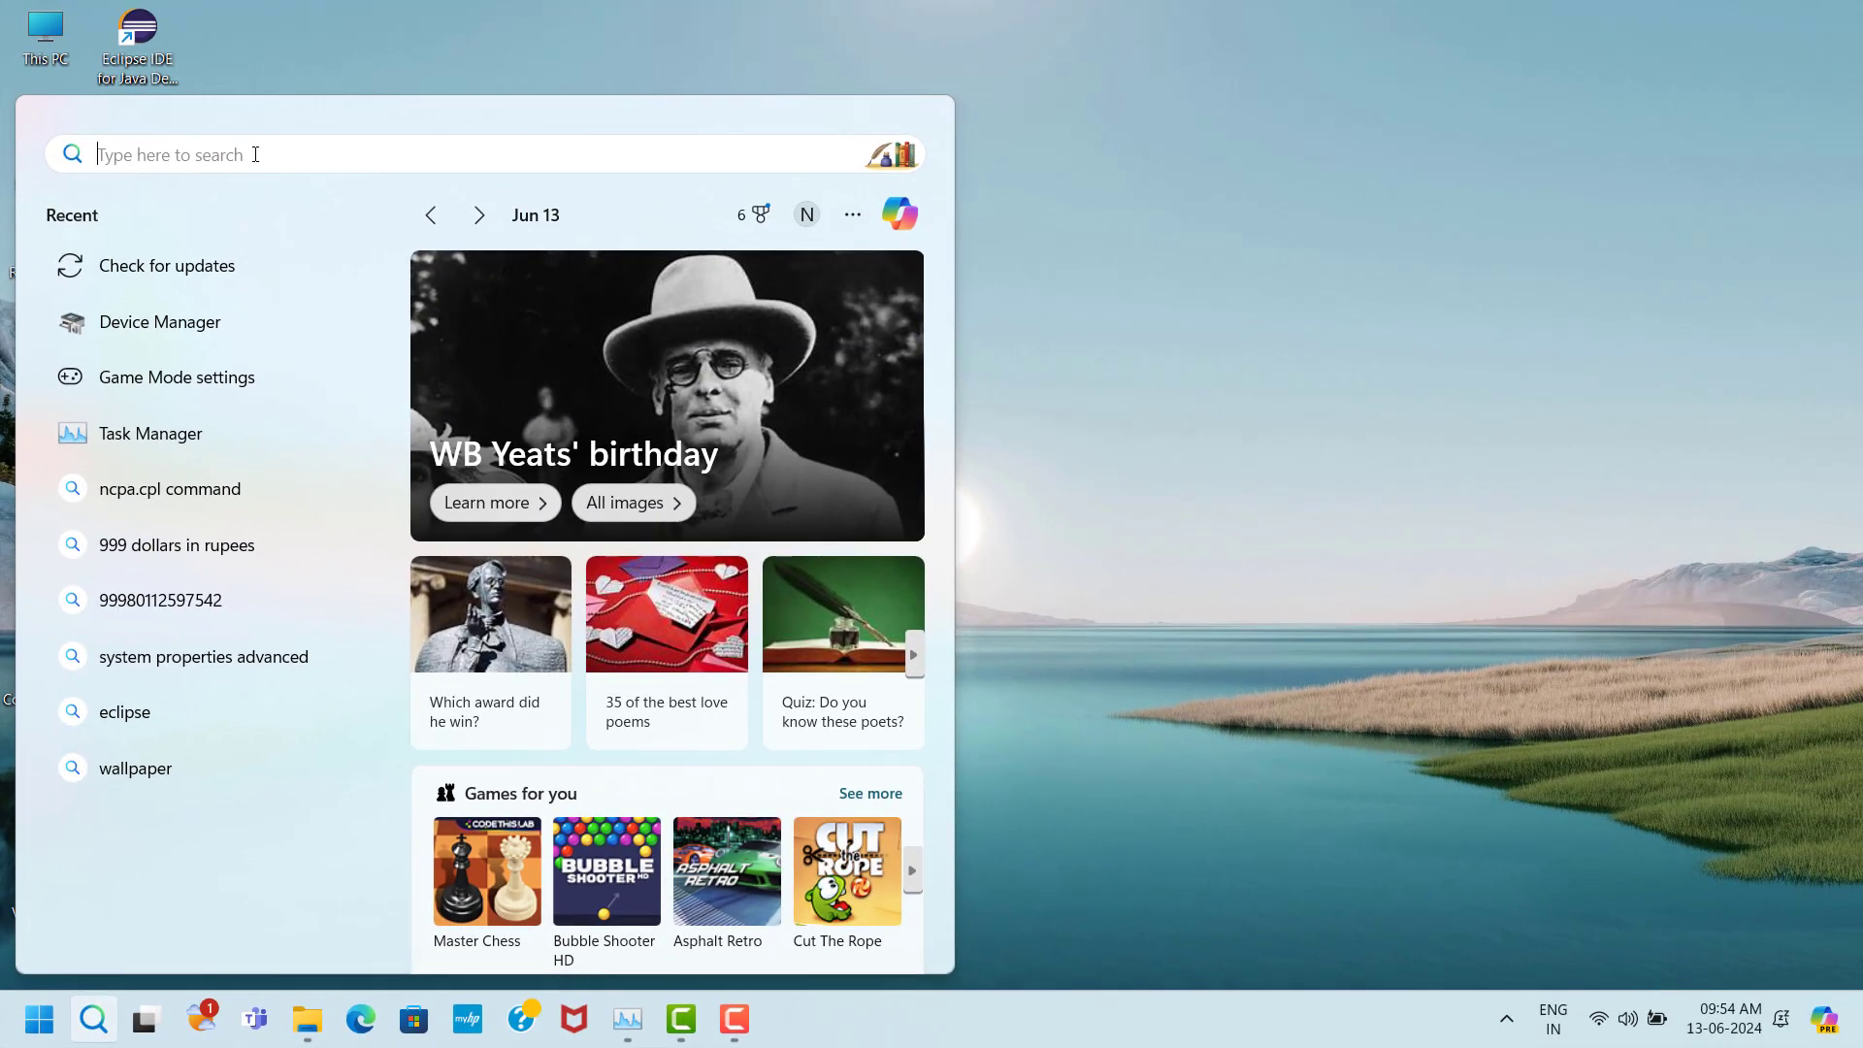
pyautogui.write('game mo')
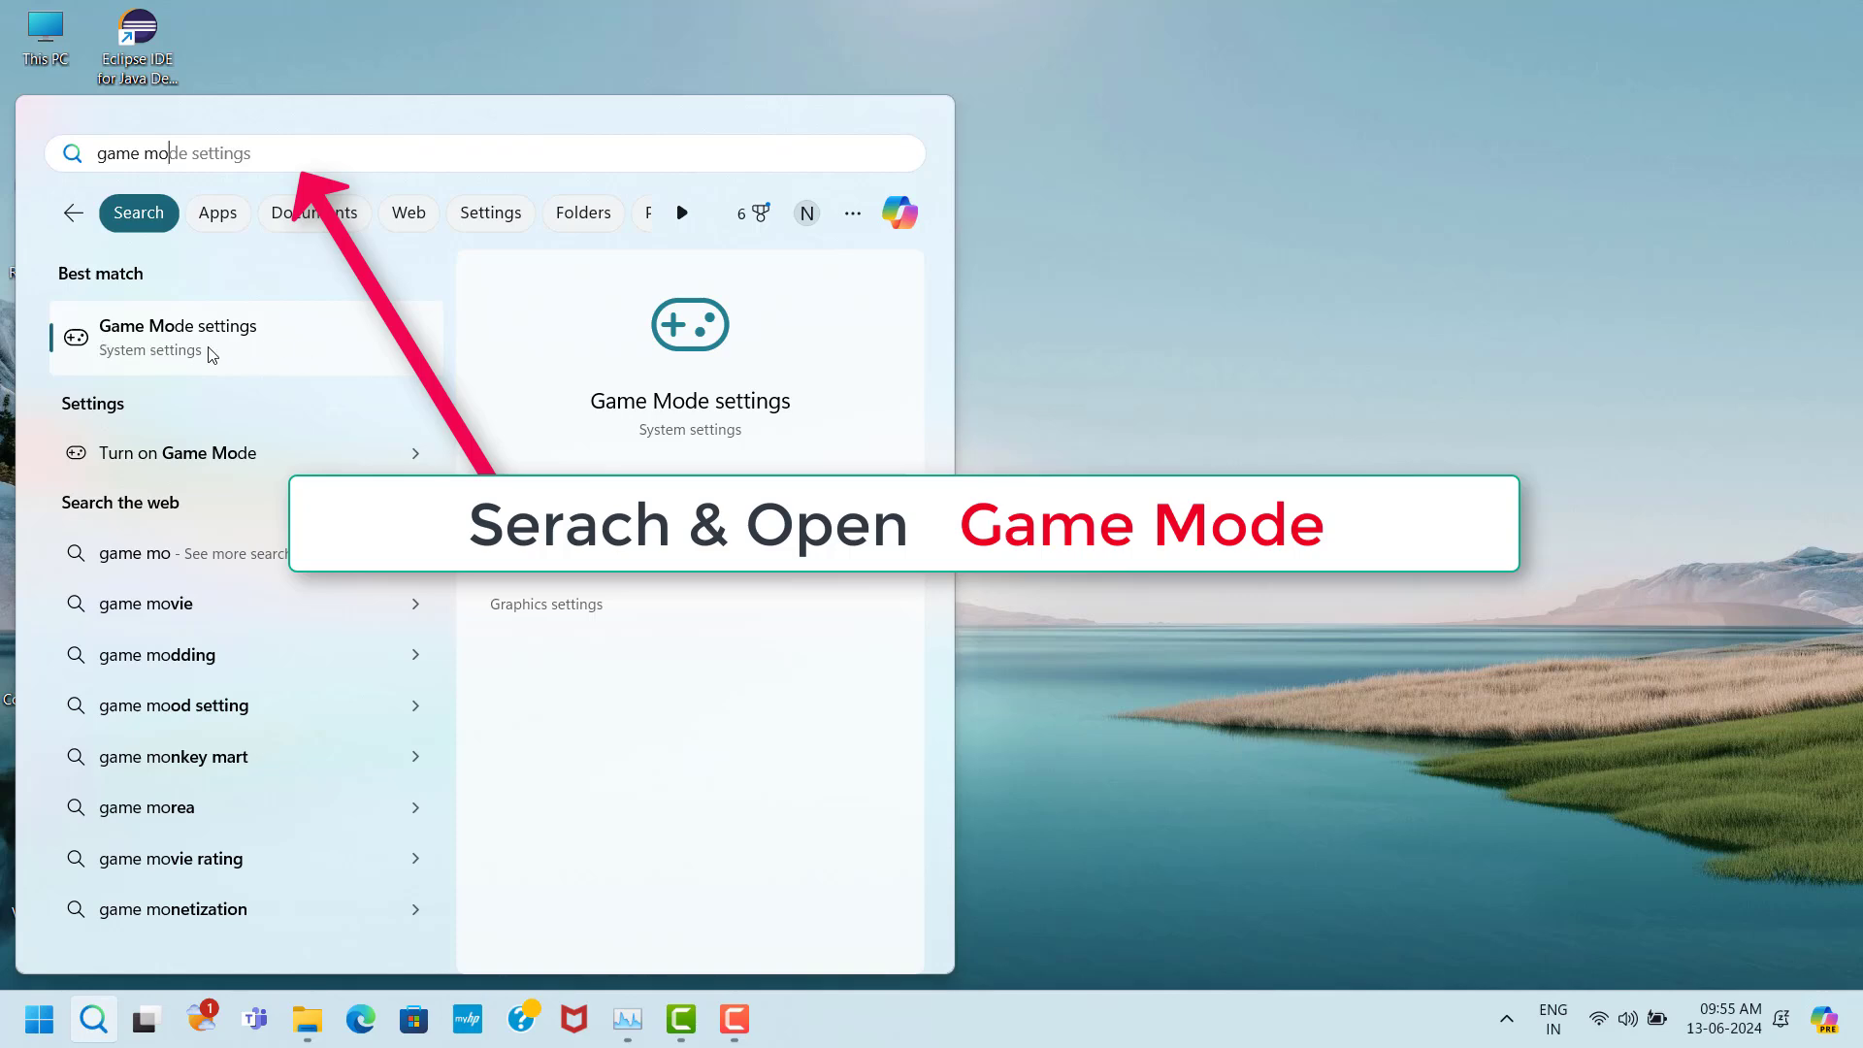
pyautogui.click(258, 356)
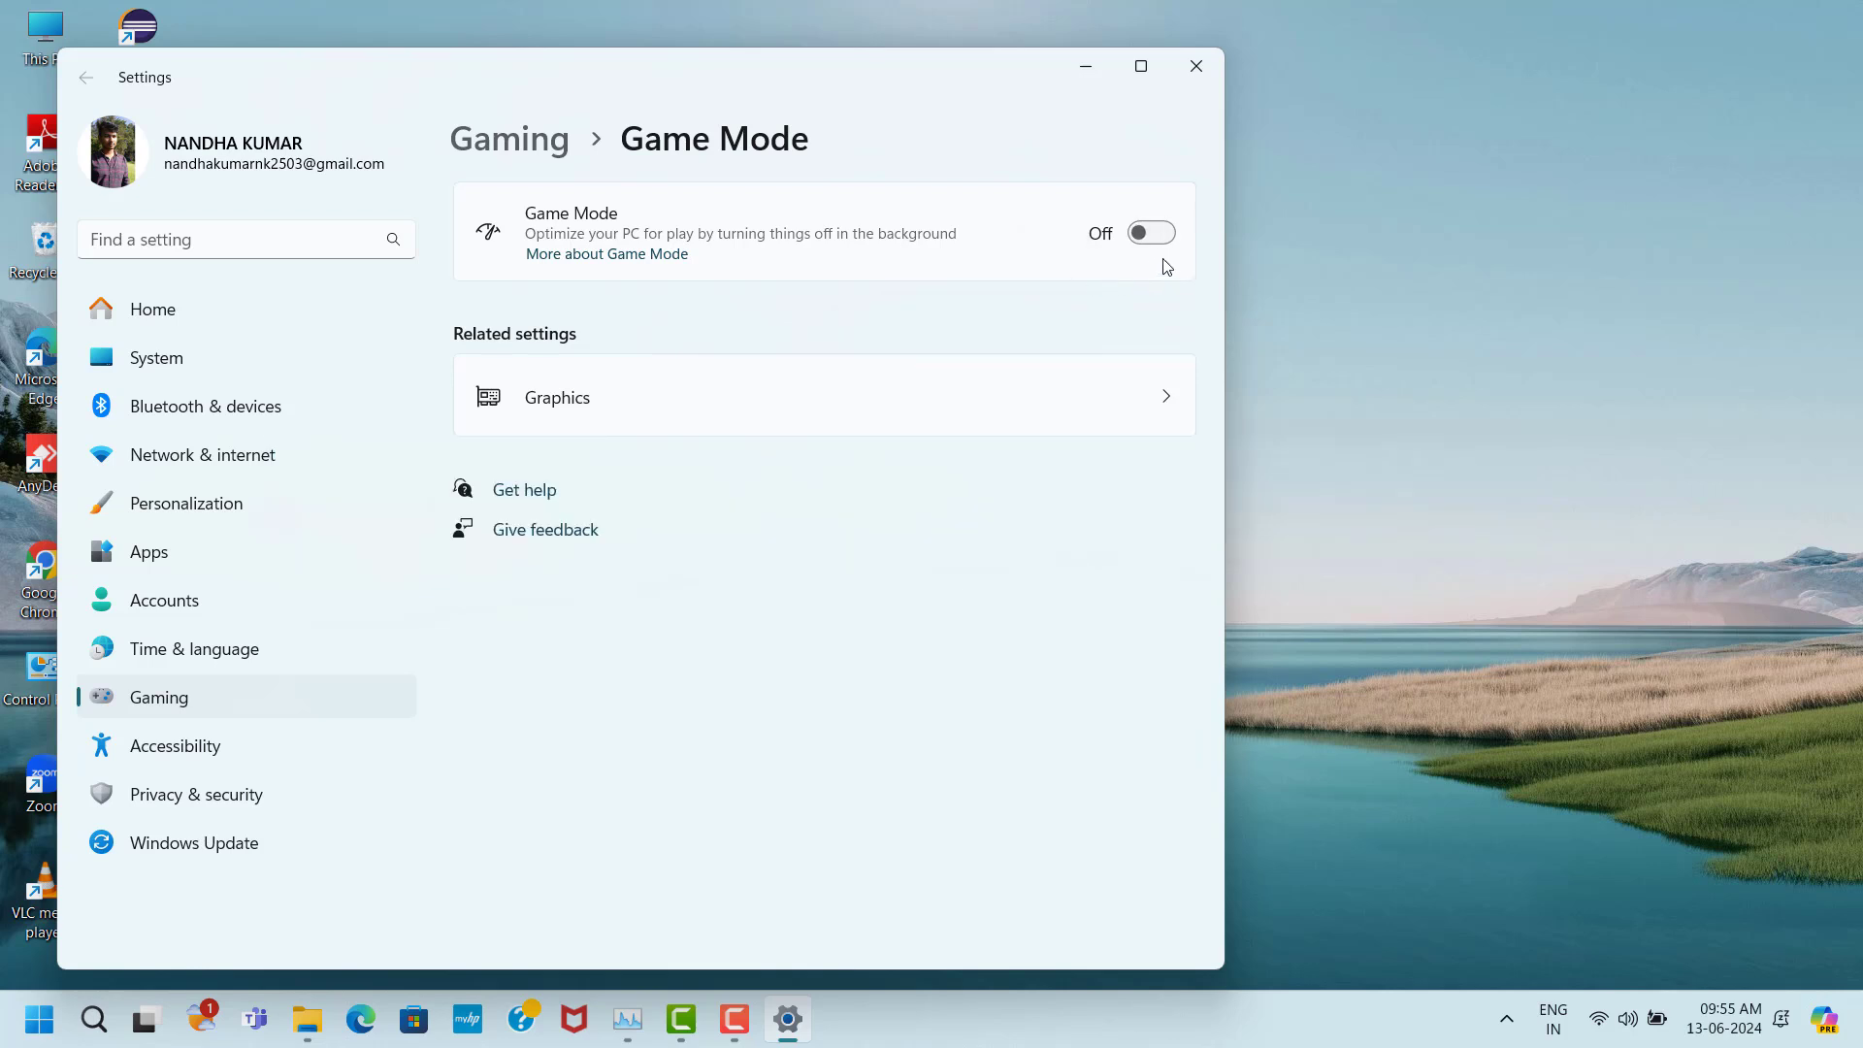
pyautogui.click(1155, 235)
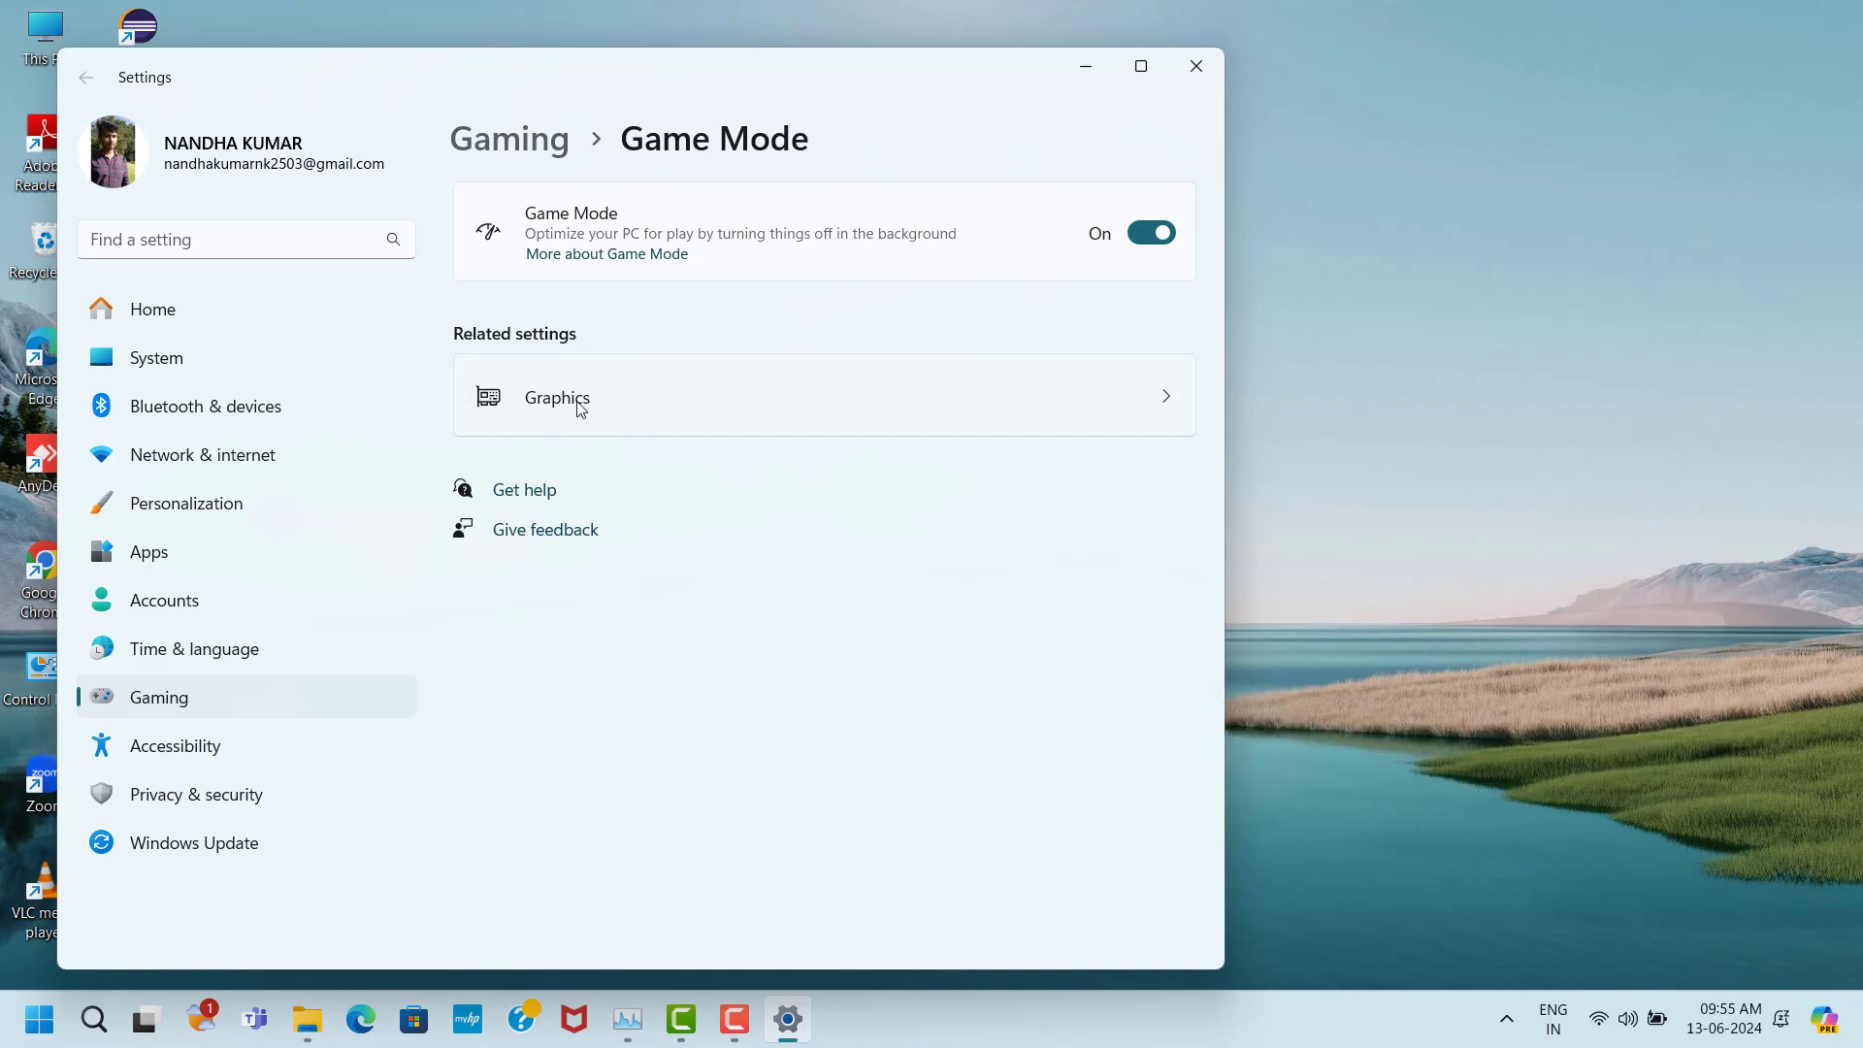
# Turn on optimizations for windowed games in the default graphics settings.
pyautogui.click(1165, 411)
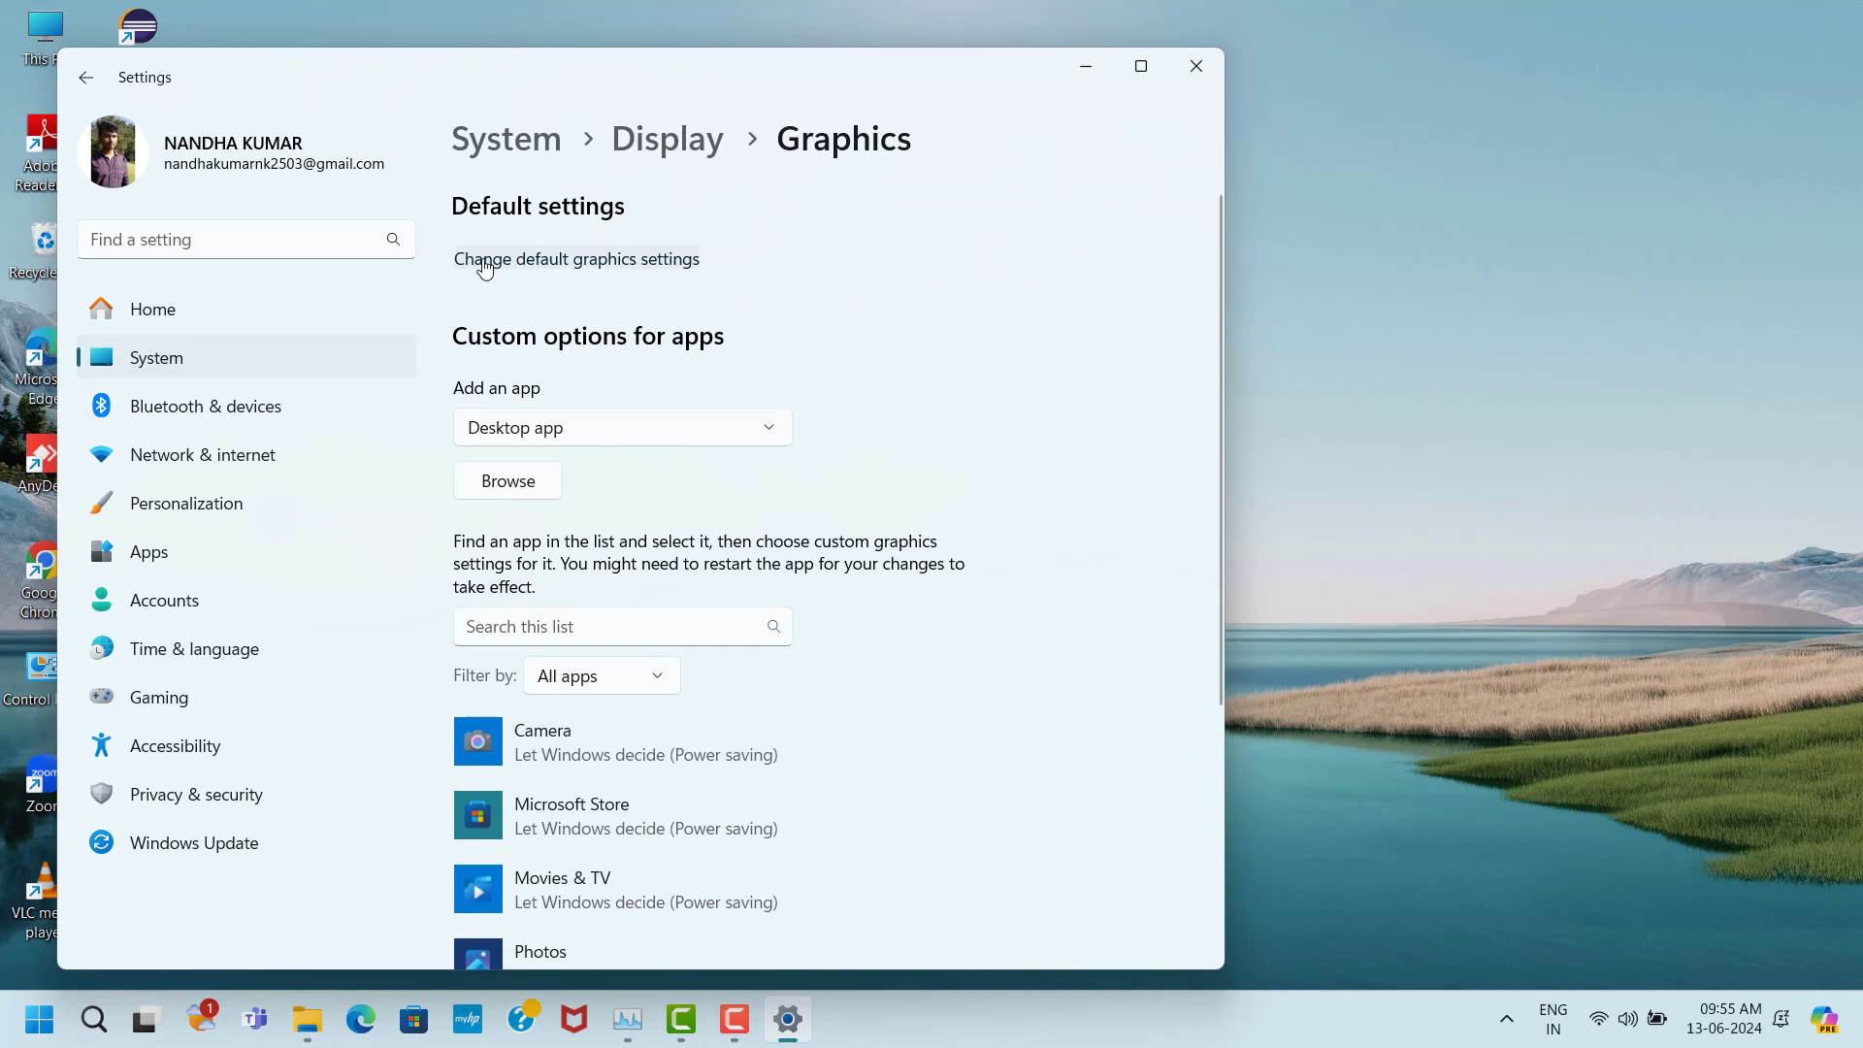
pyautogui.click(585, 268)
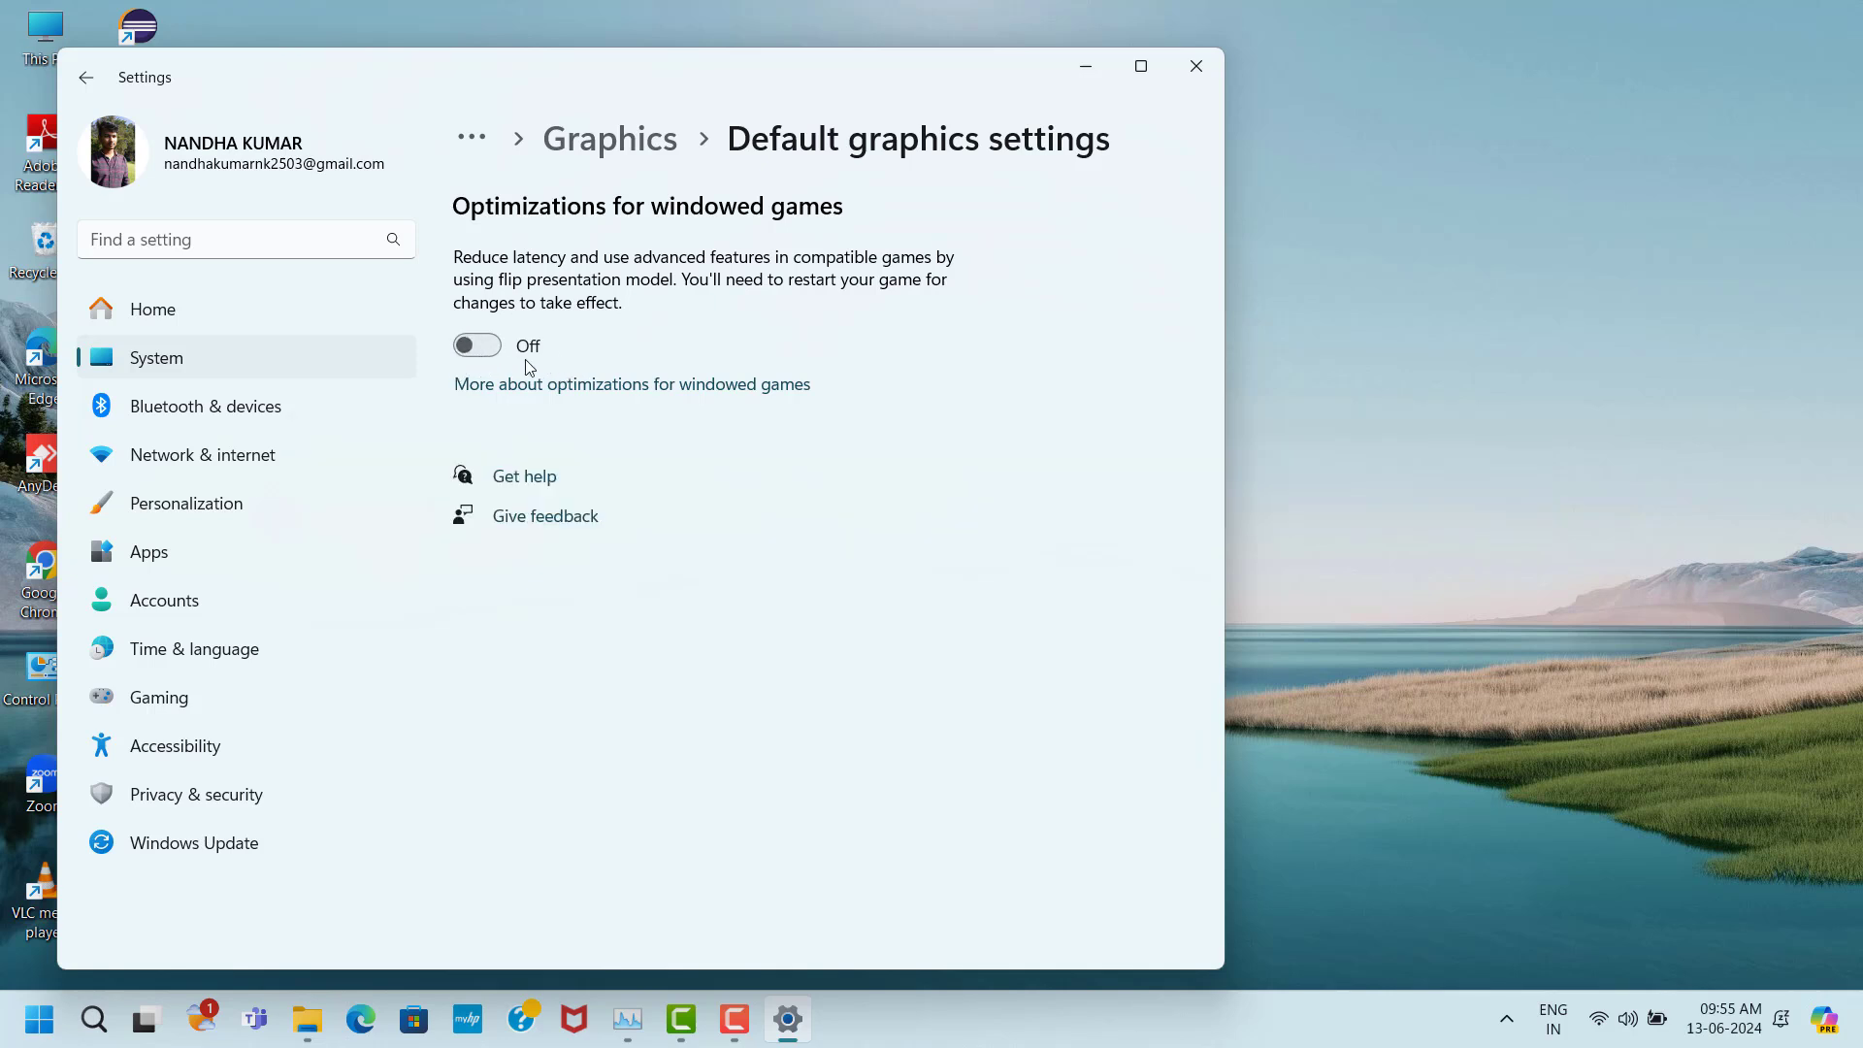
pyautogui.click(477, 346)
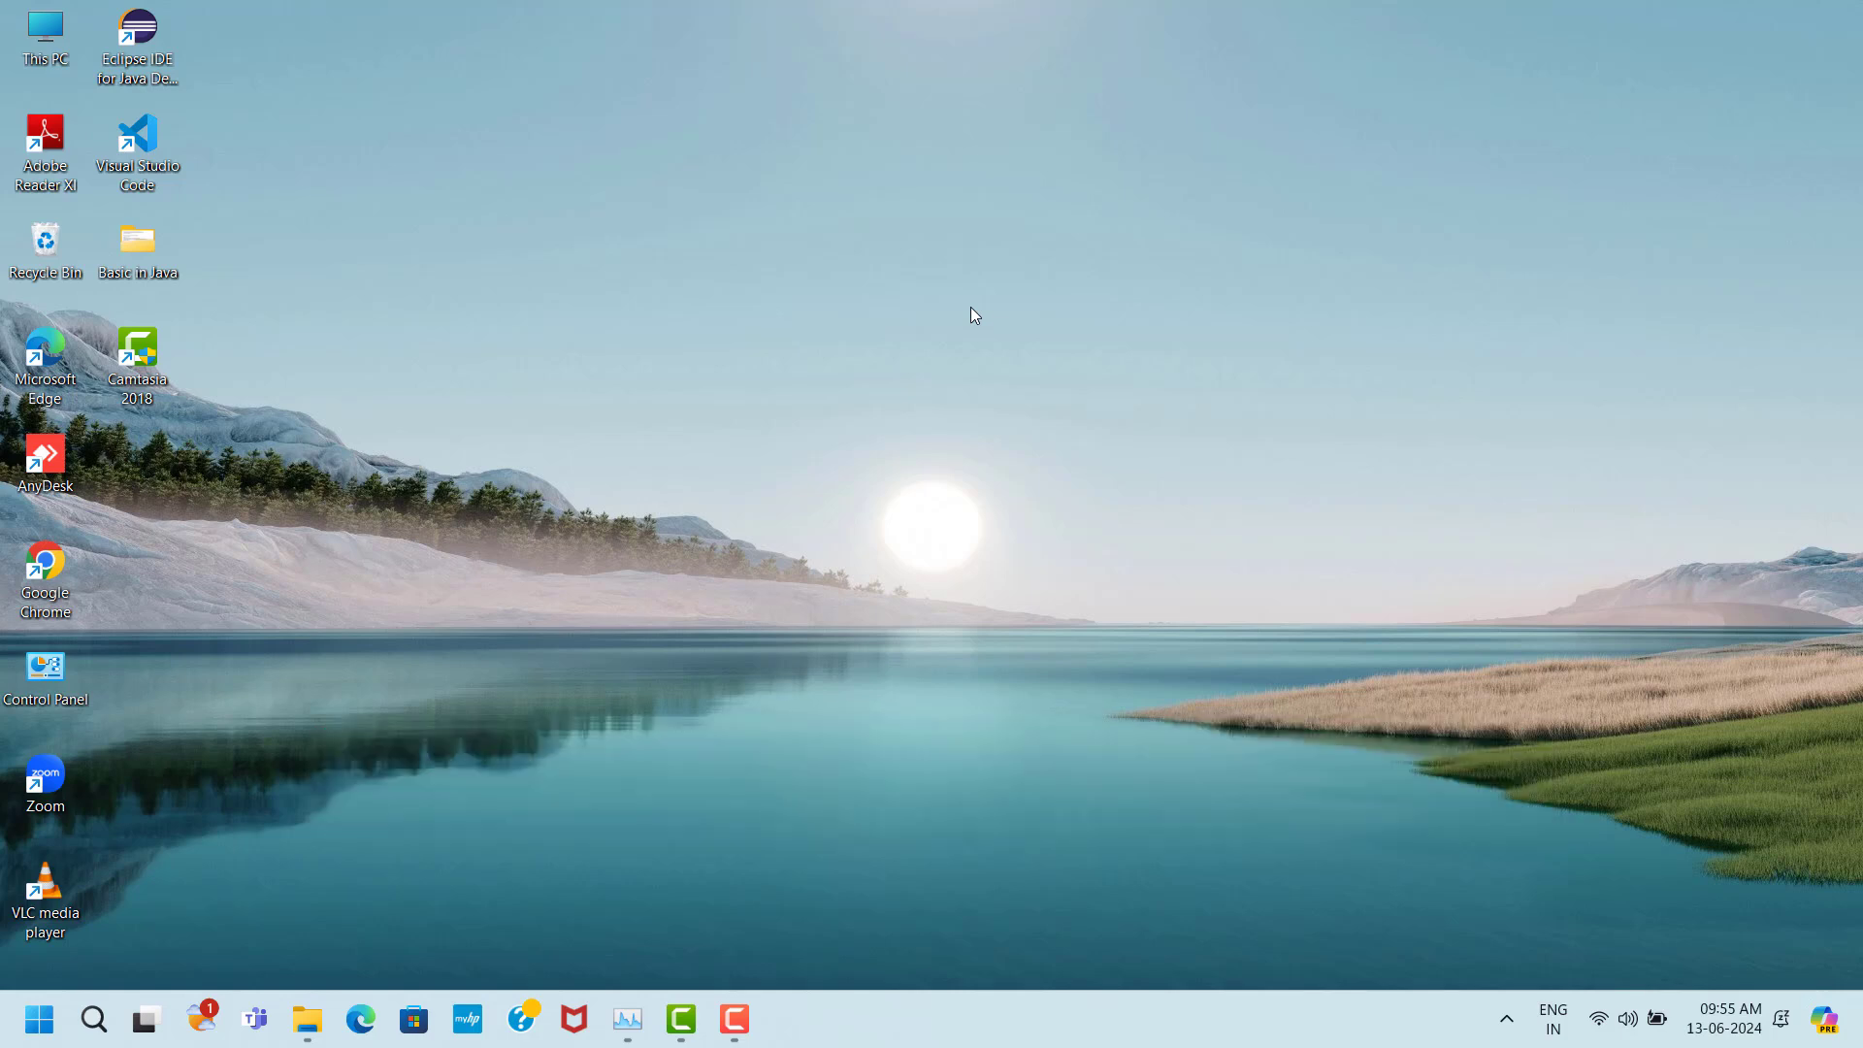
# Switch to Google Chrome and search Google for directx setup.
pyautogui.doubleClick(74, 548)
pyautogui.click(686, 523)
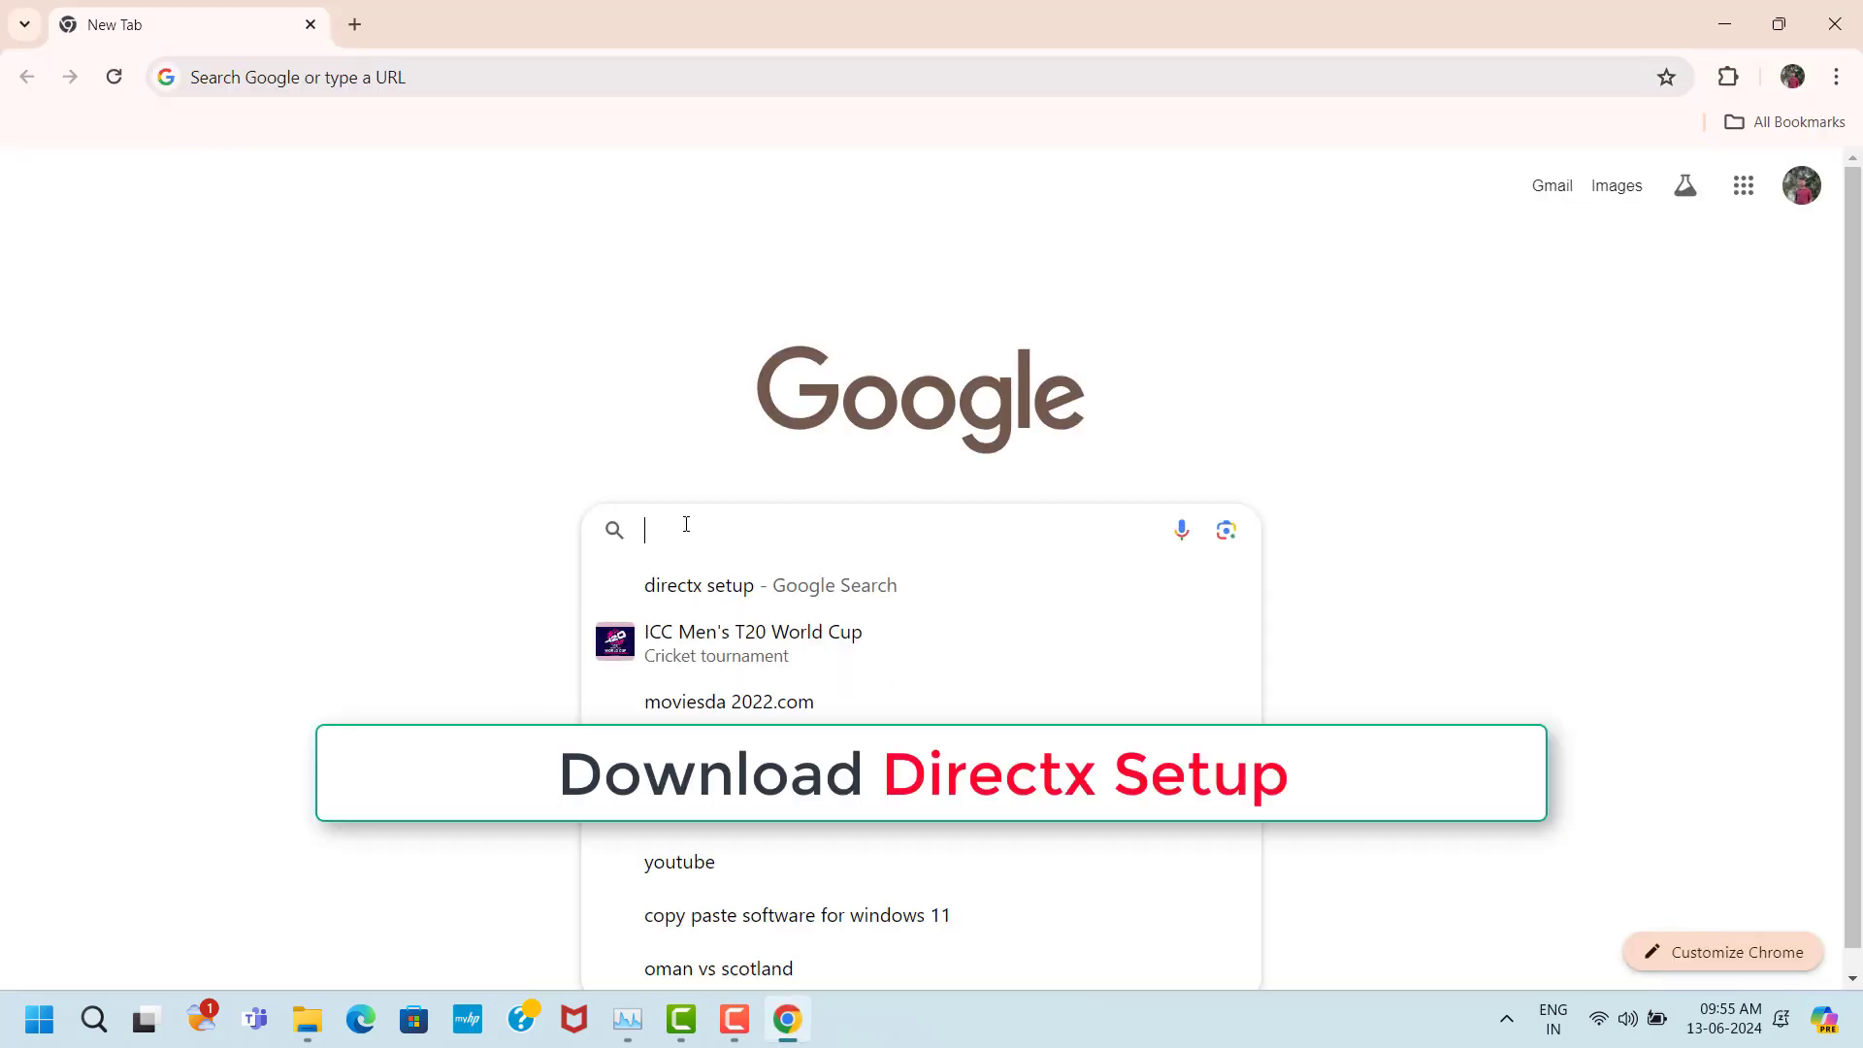
pyautogui.write('directx setup')
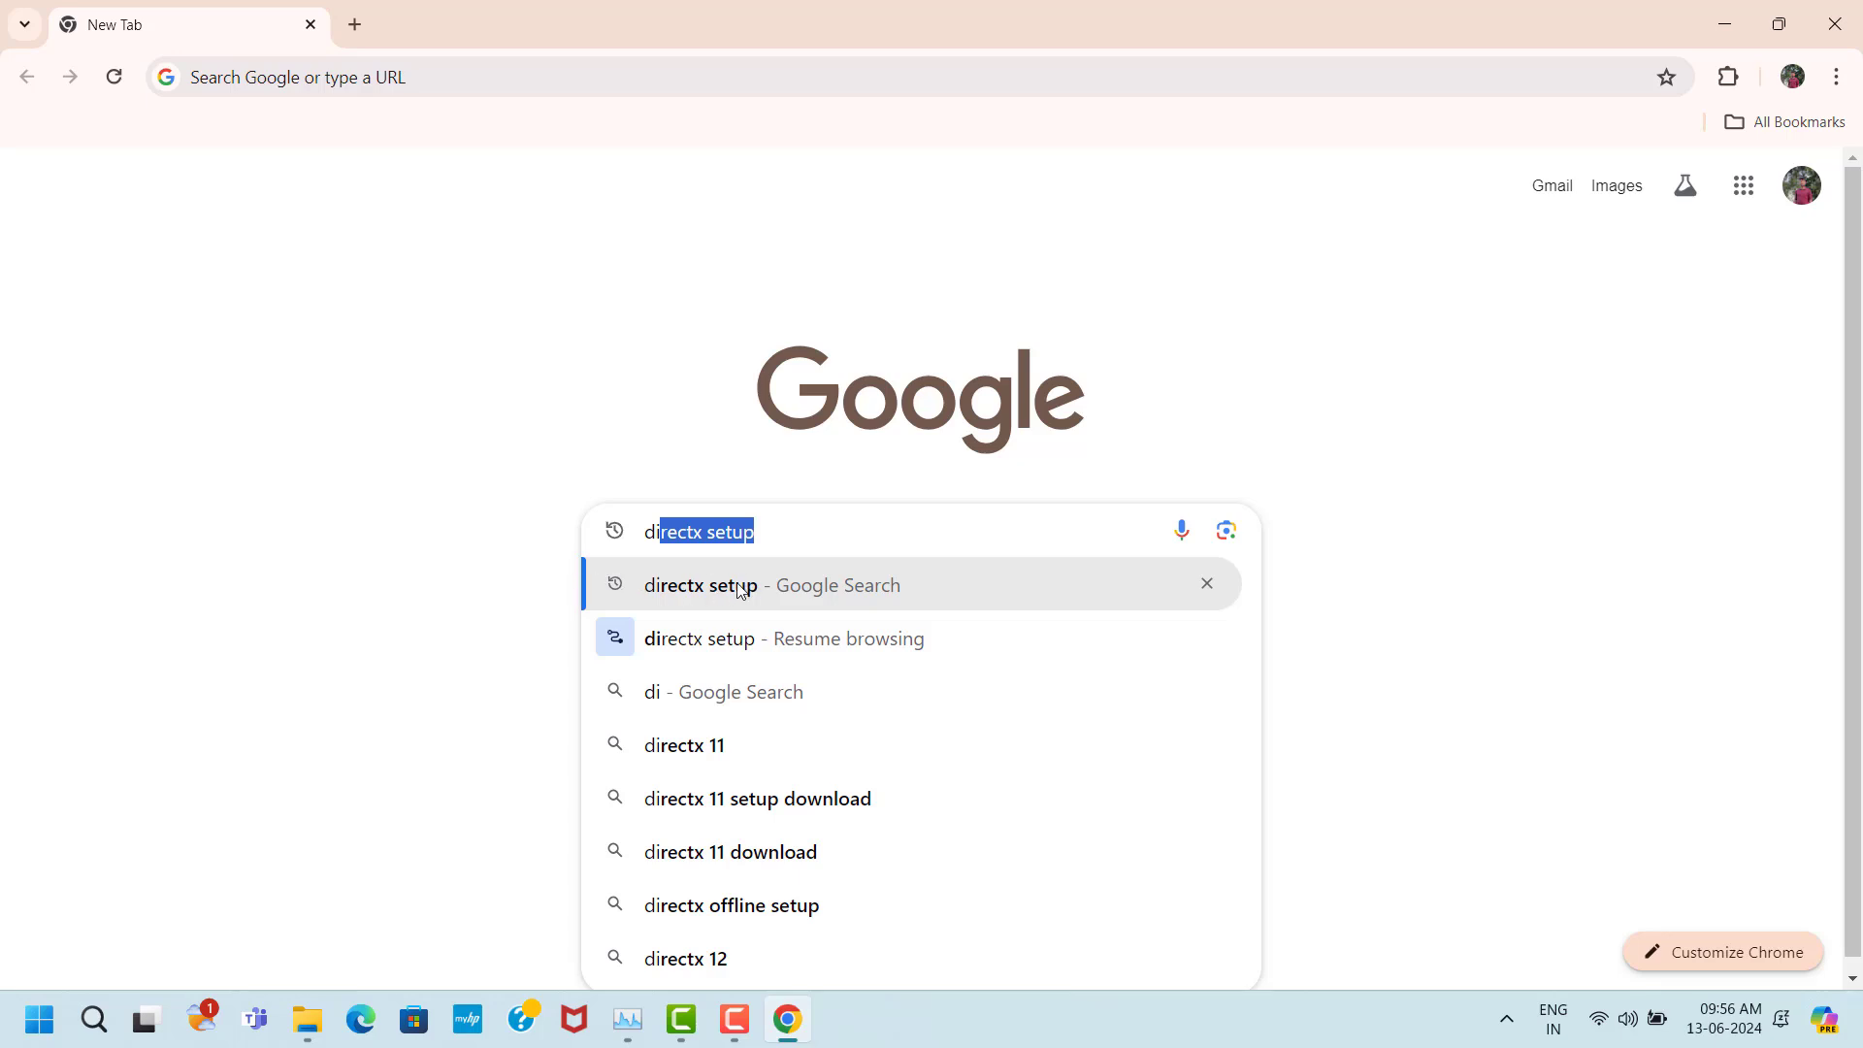
pyautogui.click(695, 588)
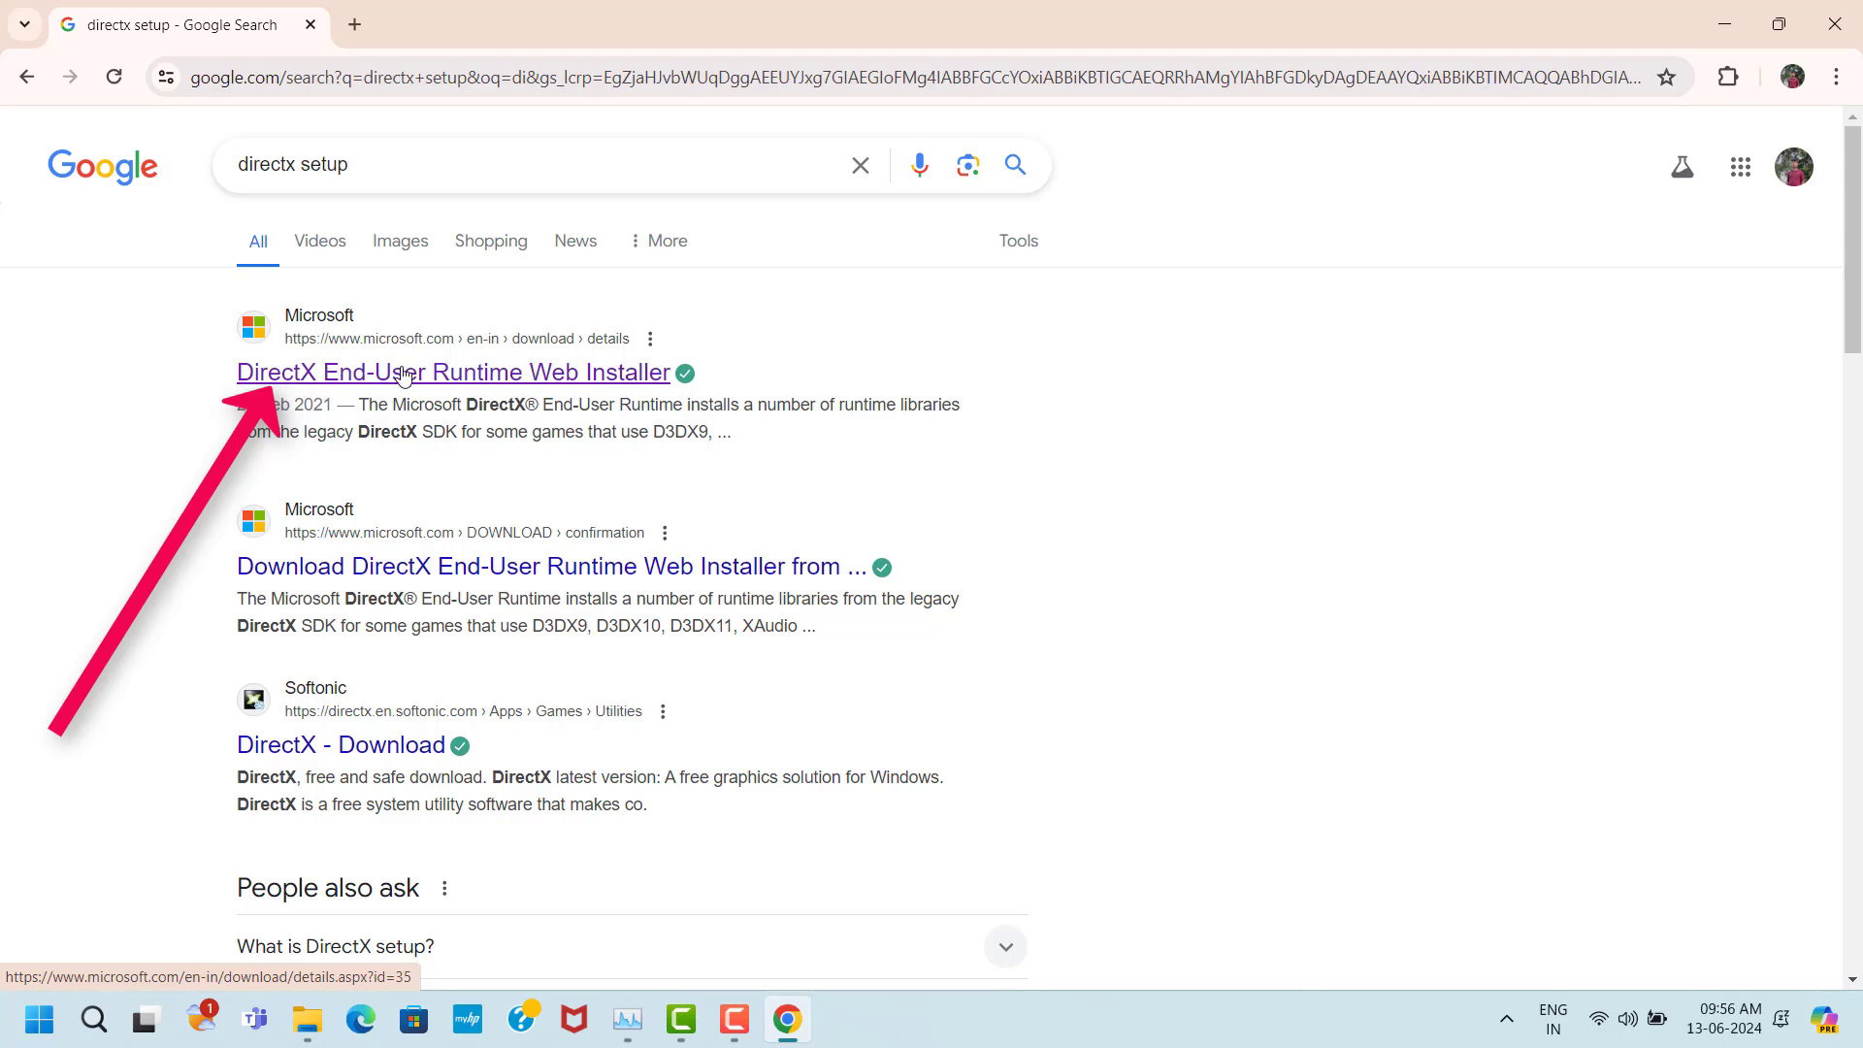
# Download the English DirectX End-User Runtime Web Installer from Microsoft's download page.
pyautogui.click(501, 386)
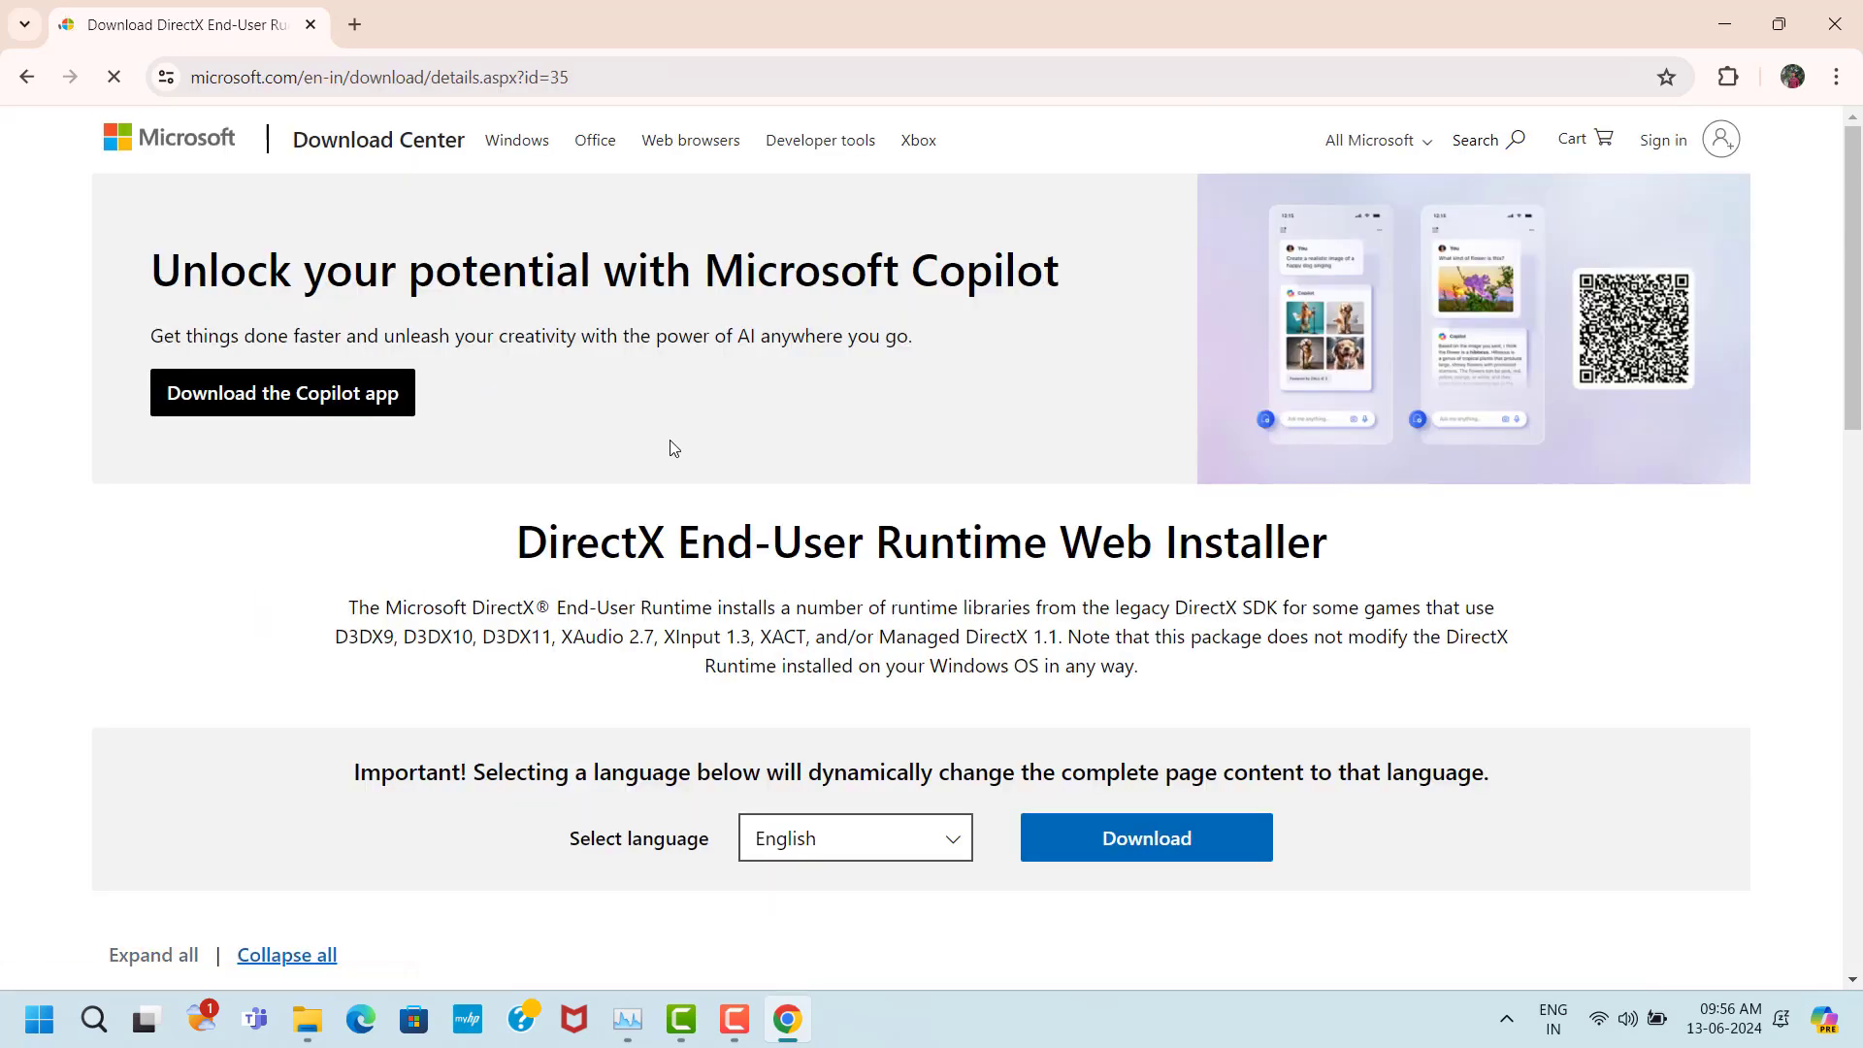
pyautogui.scroll(-5, 674, 447)
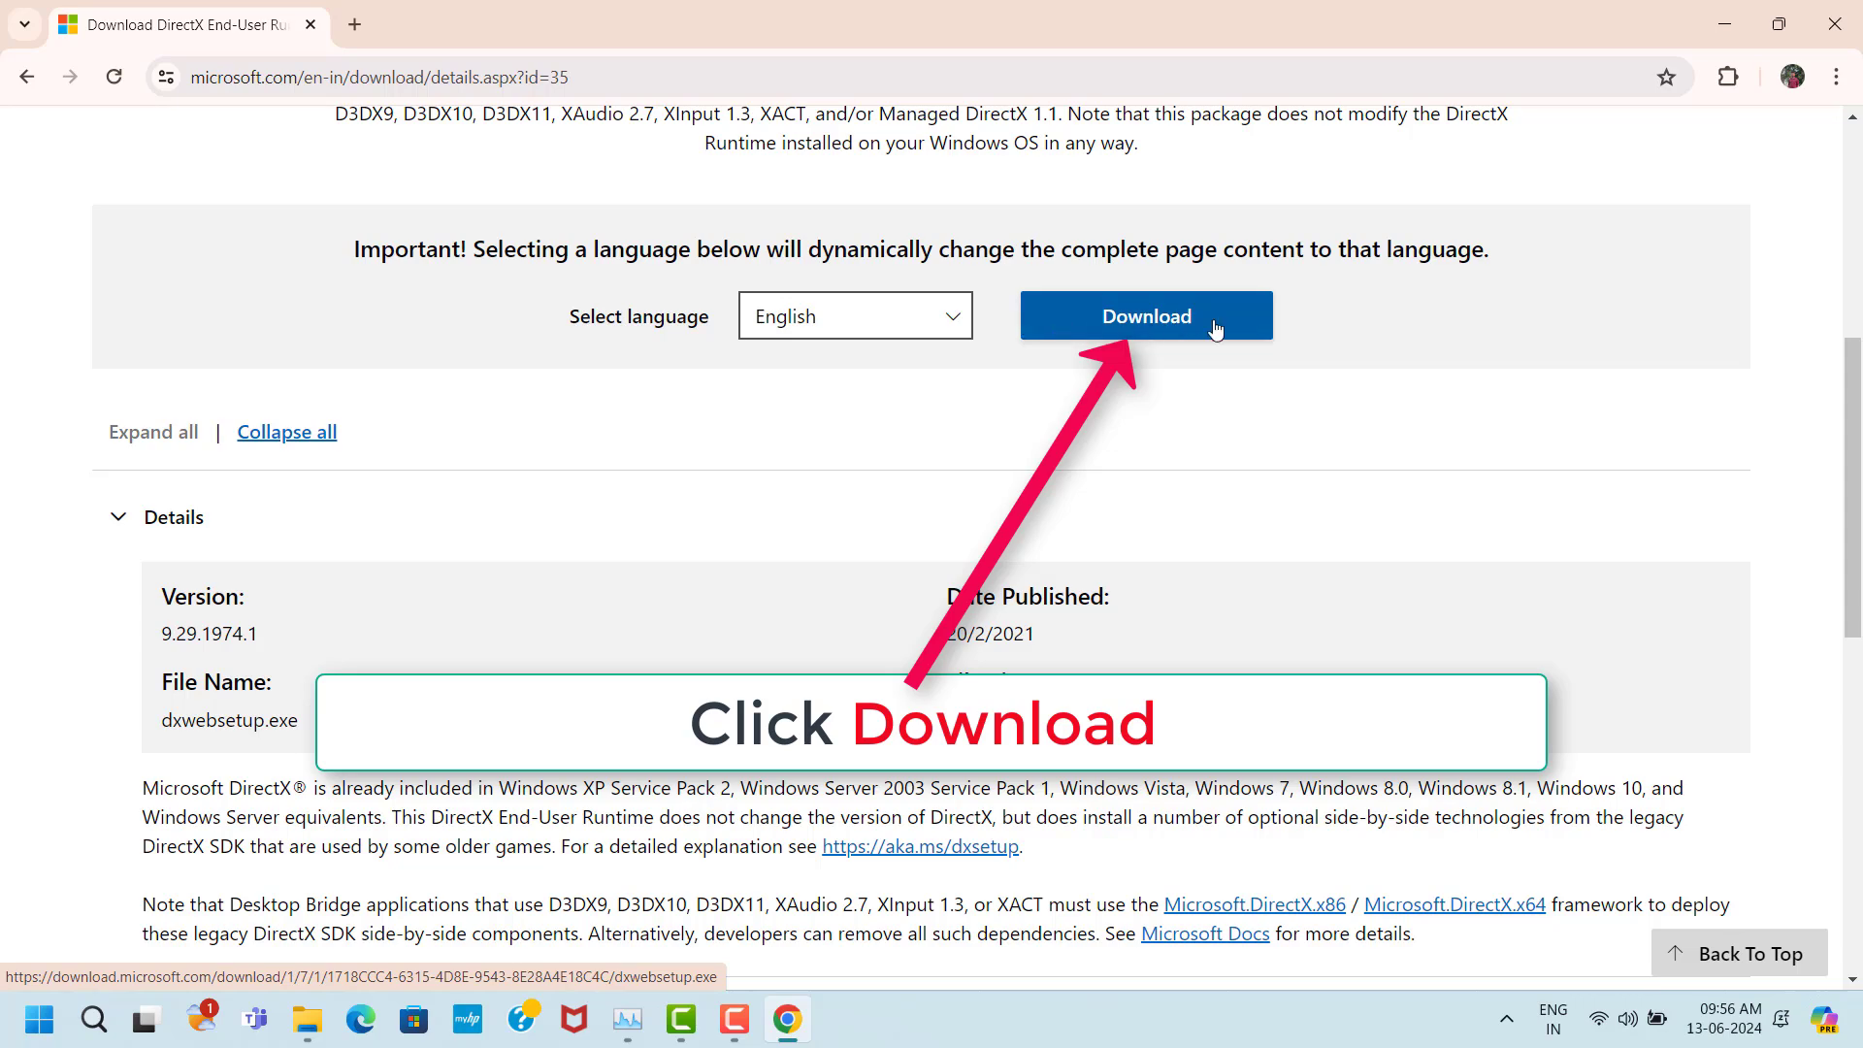
pyautogui.click(1154, 326)
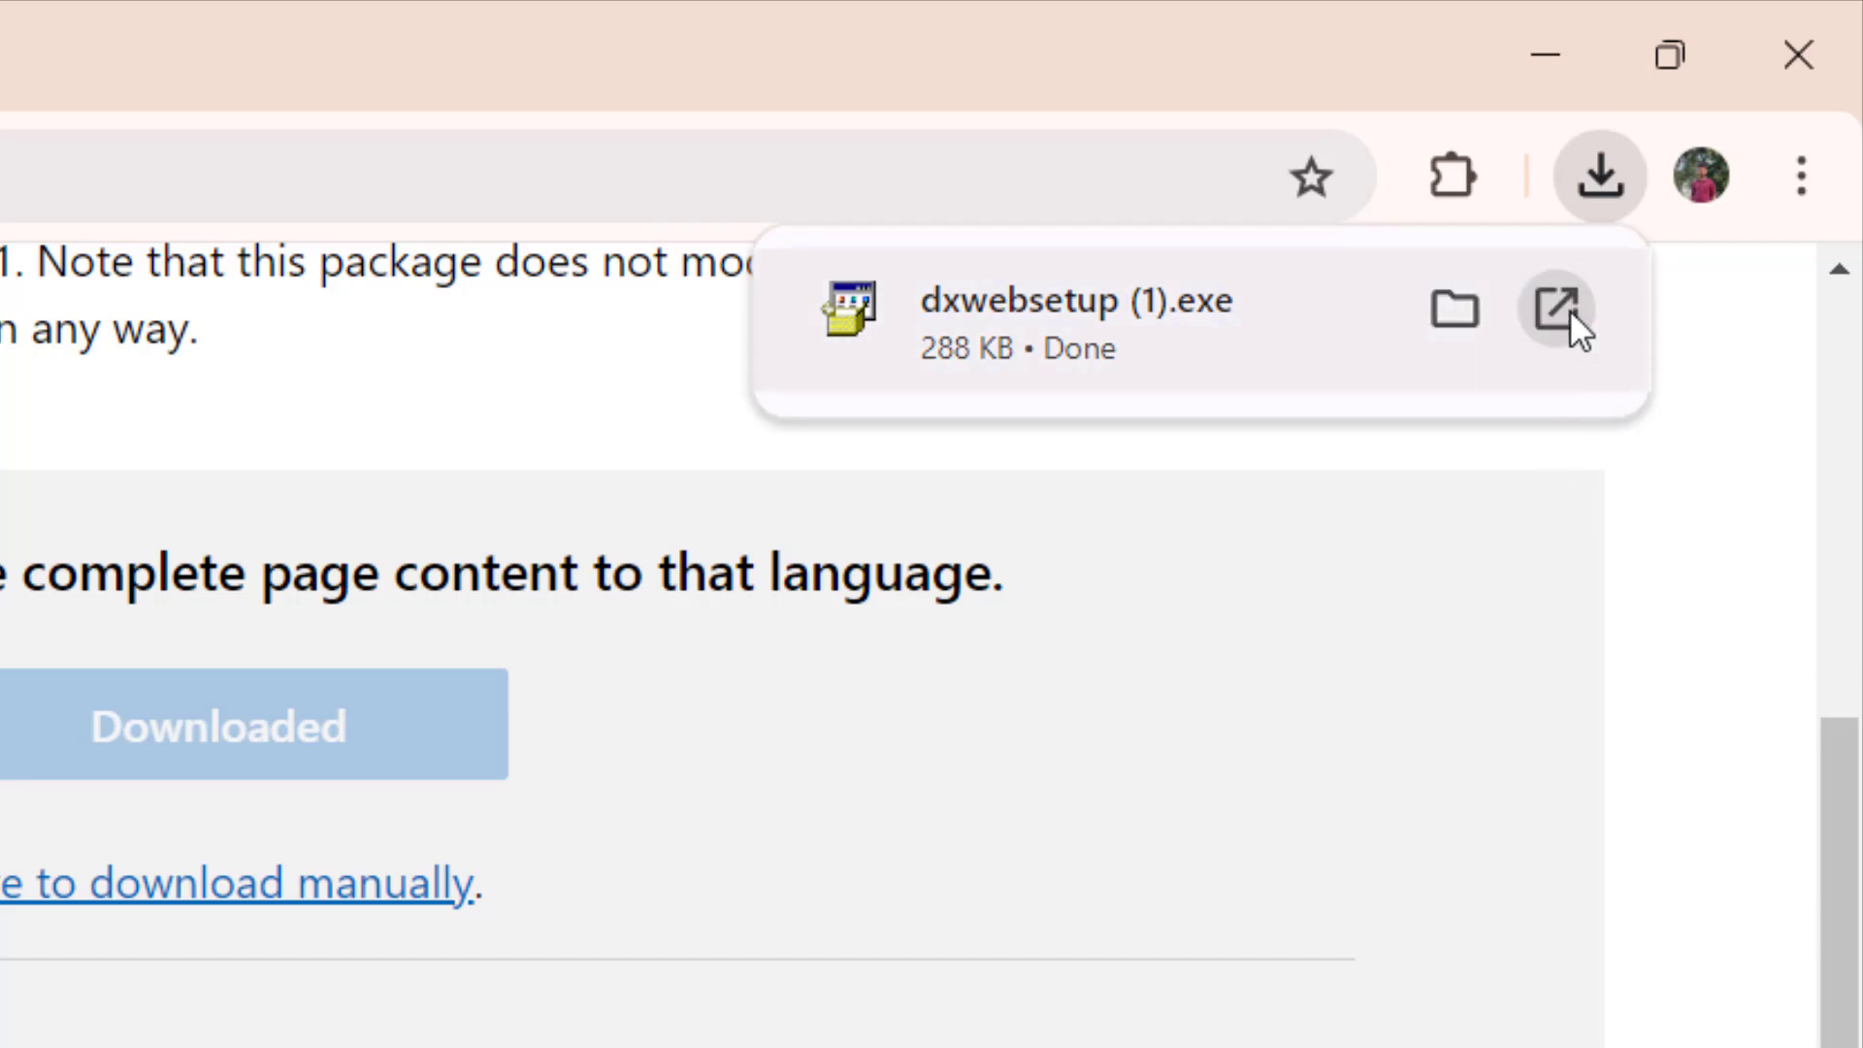
# Run the downloaded DirectX web installer, accept the license agreement, and complete the setup wizard.
pyautogui.click(1569, 310)
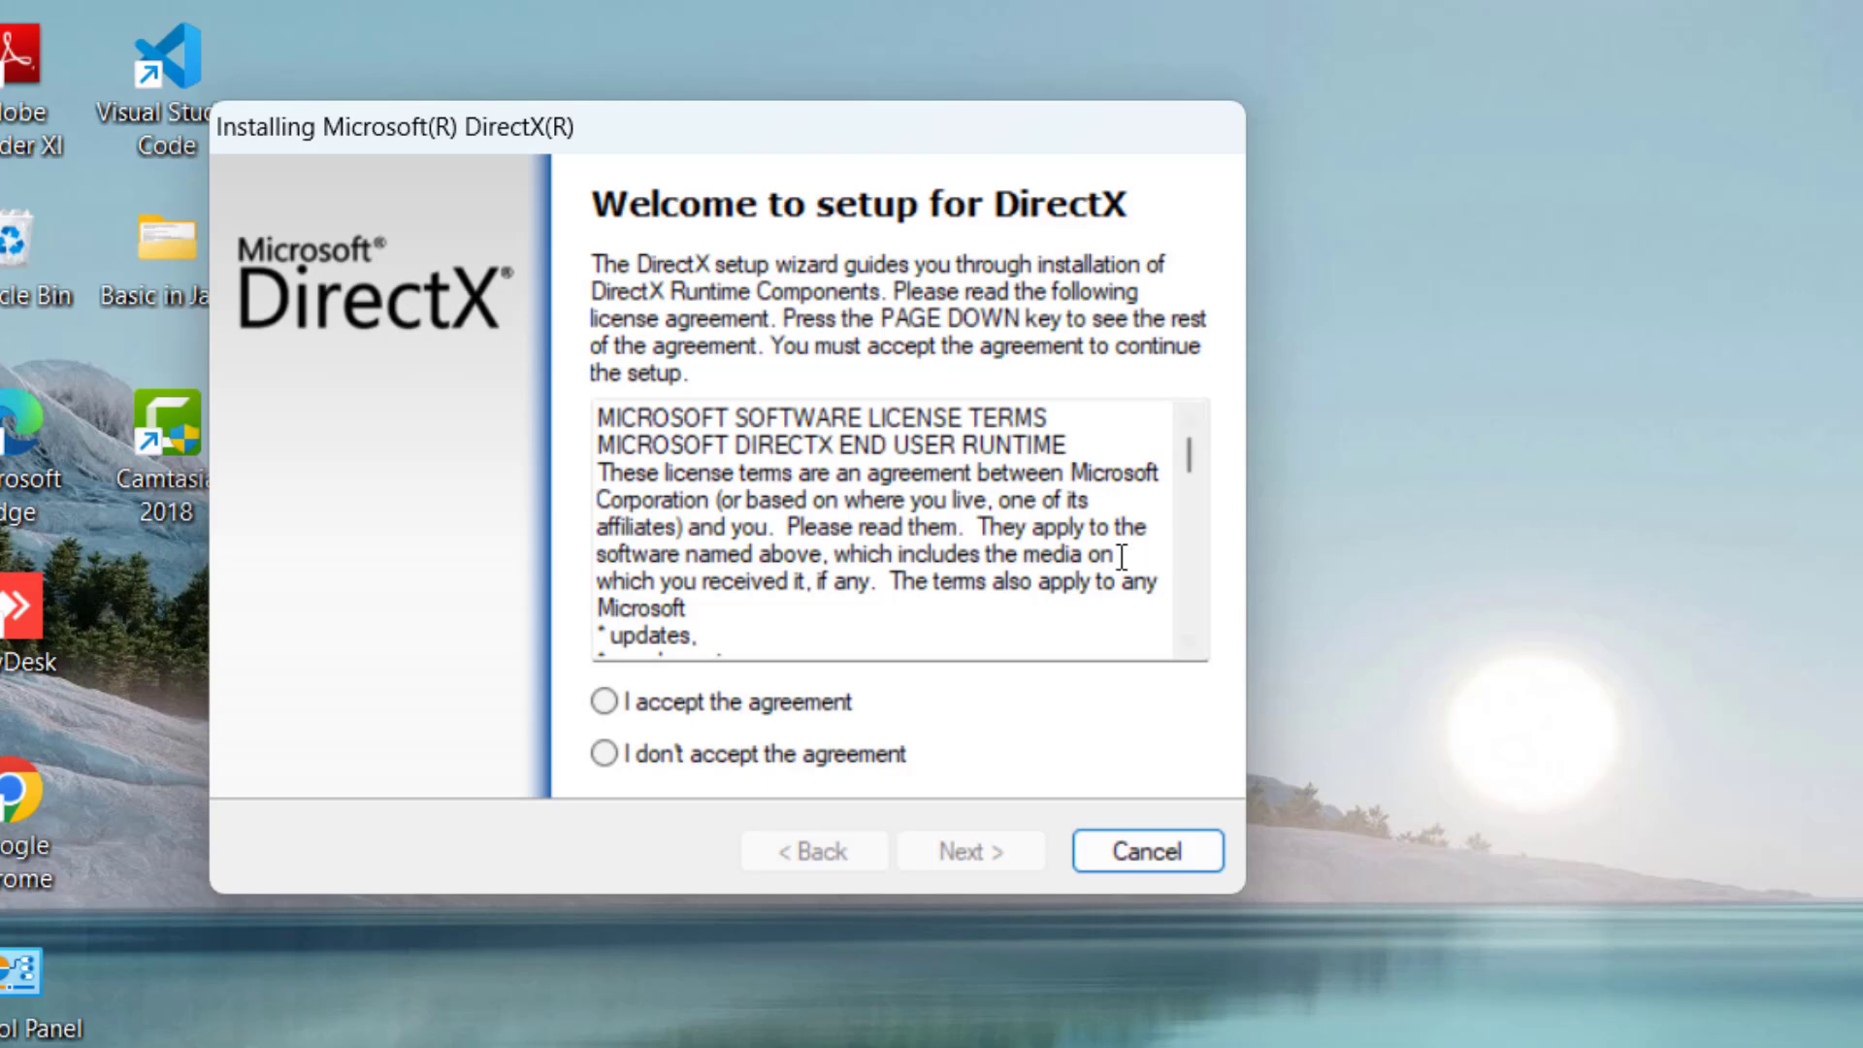
pyautogui.click(603, 701)
pyautogui.click(945, 854)
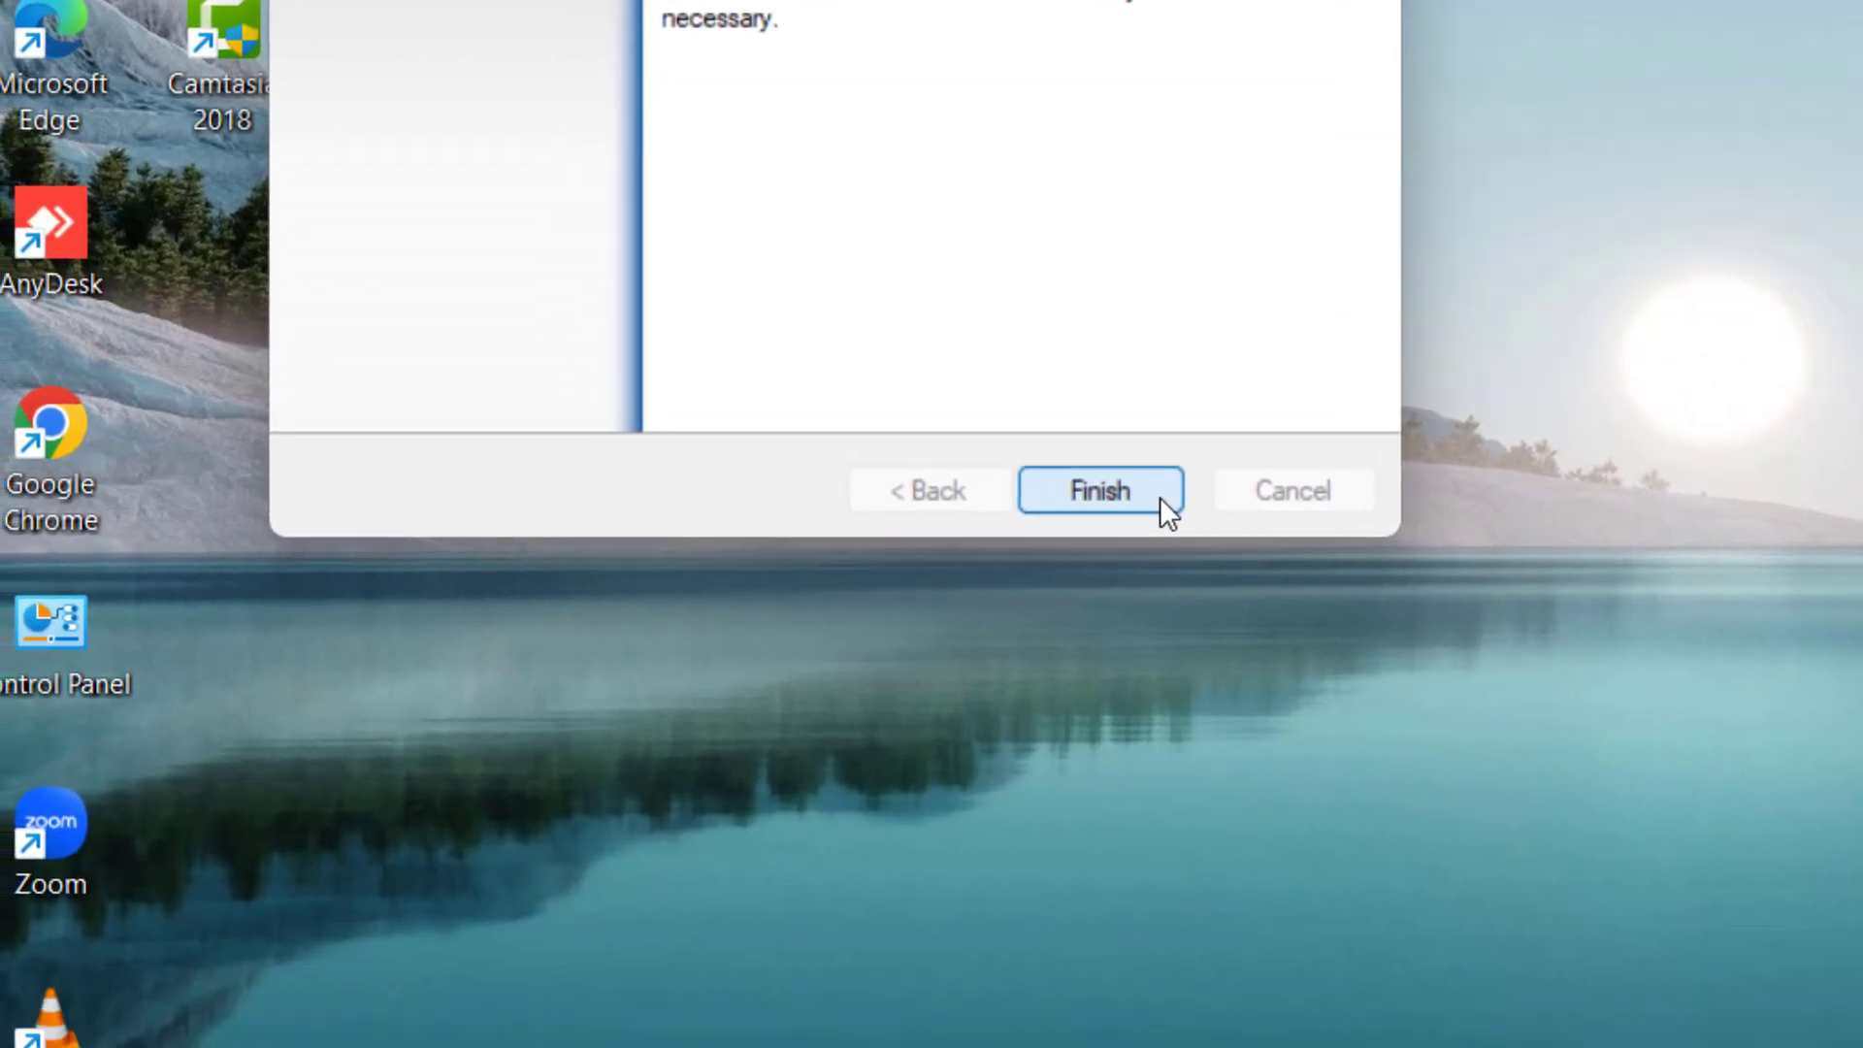
pyautogui.click(1162, 499)
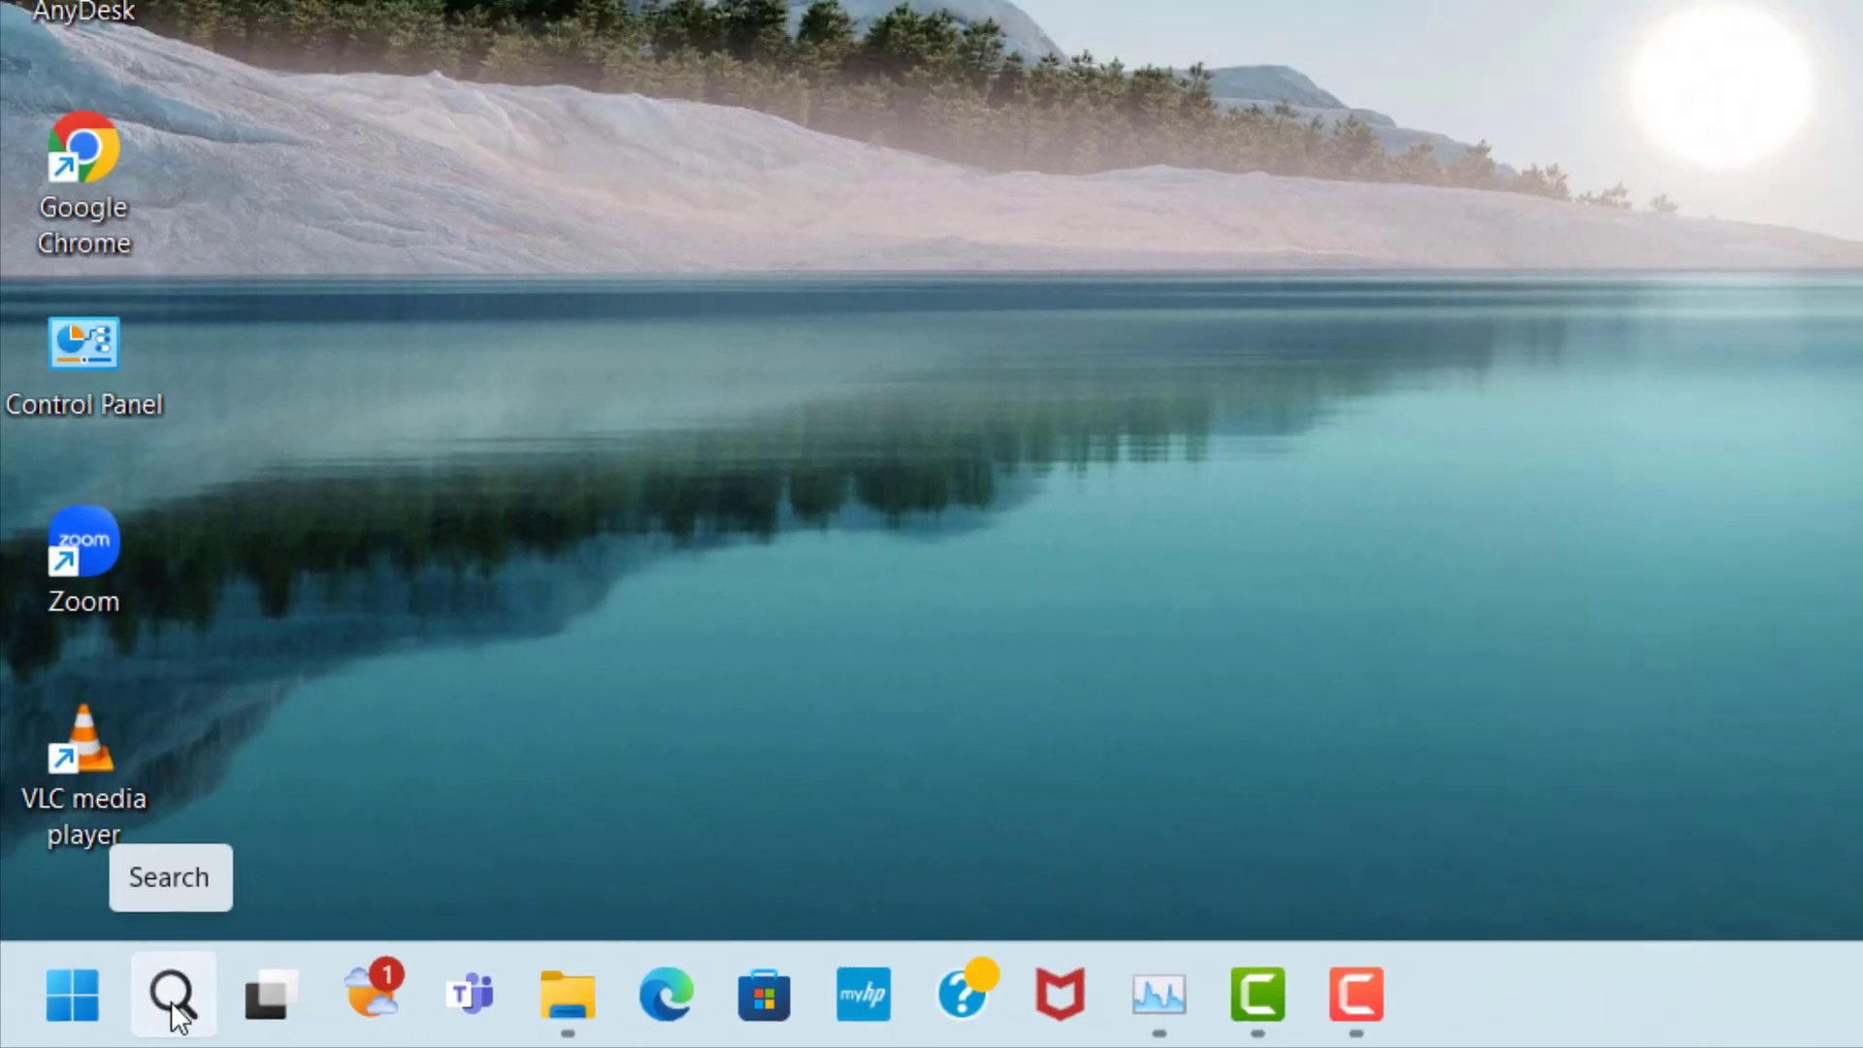
# Search Windows for Device Manager, open it, and select the Intel(R) Iris(R) Xe Graphics adapter under Display adapters.
pyautogui.click(189, 991)
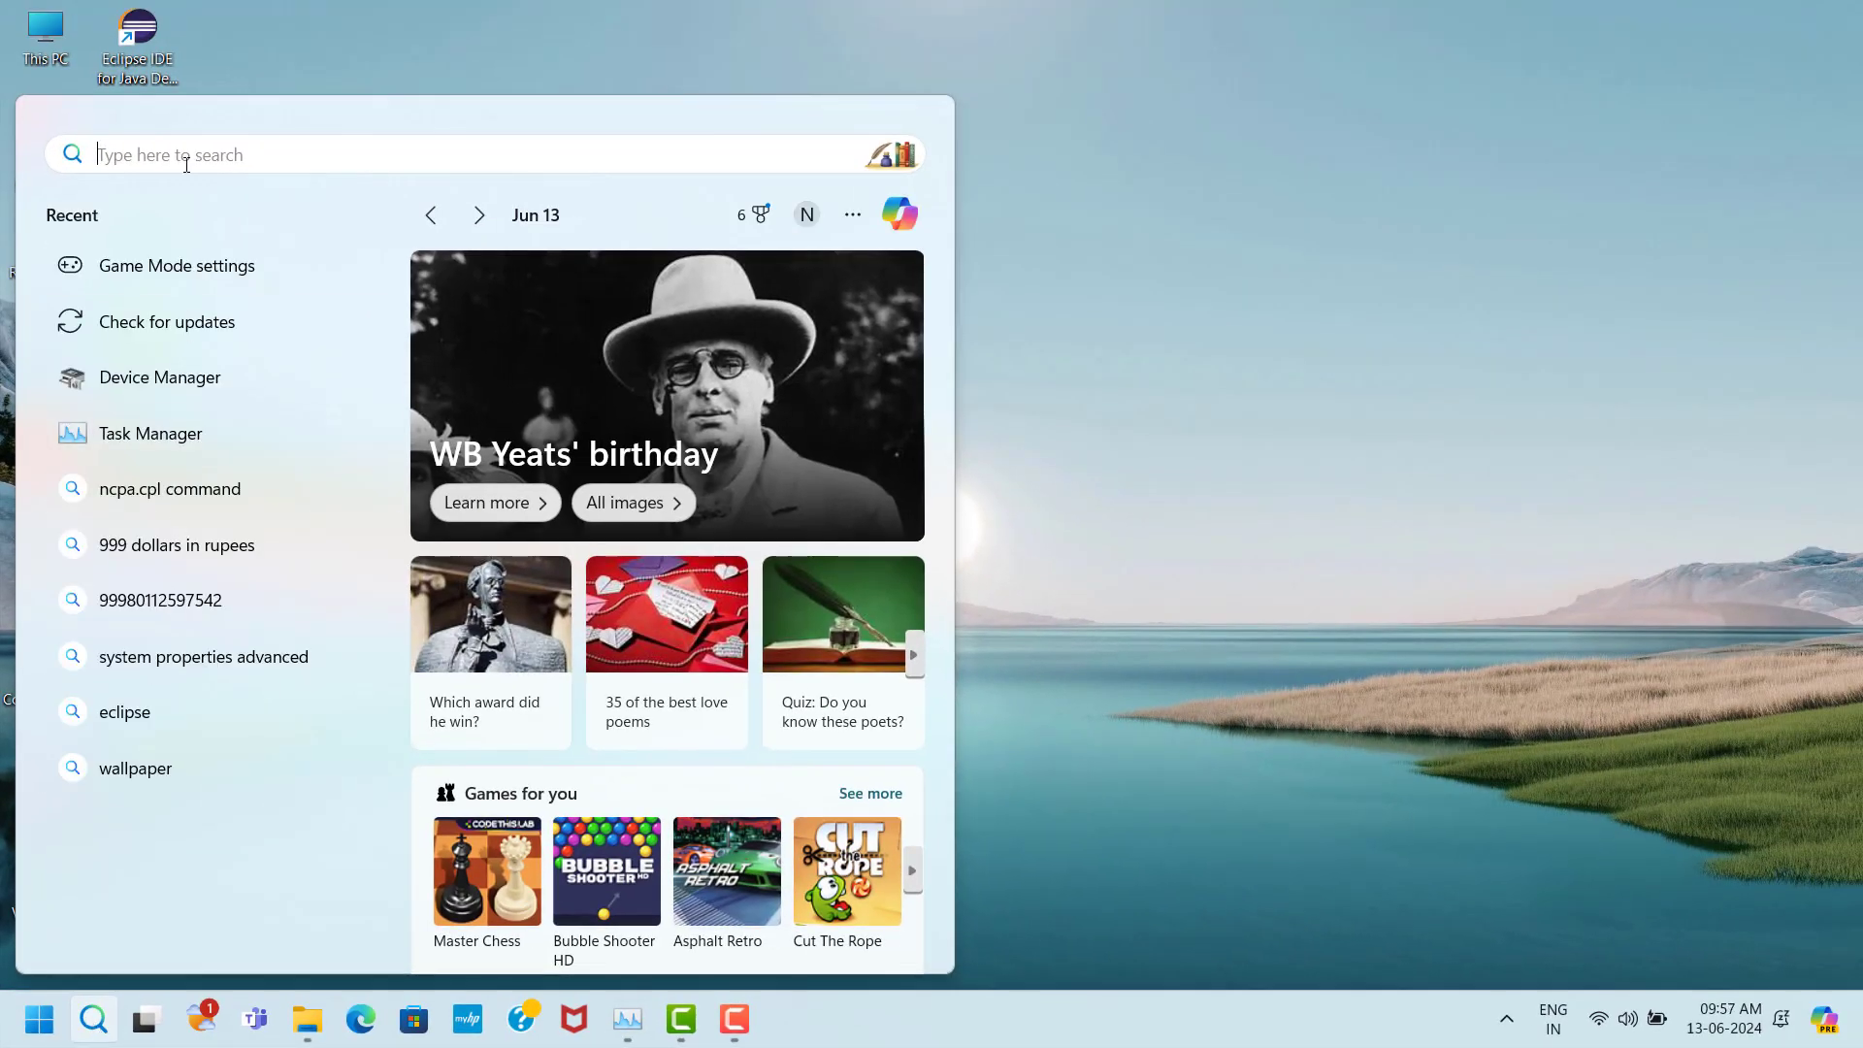
pyautogui.write('dev')
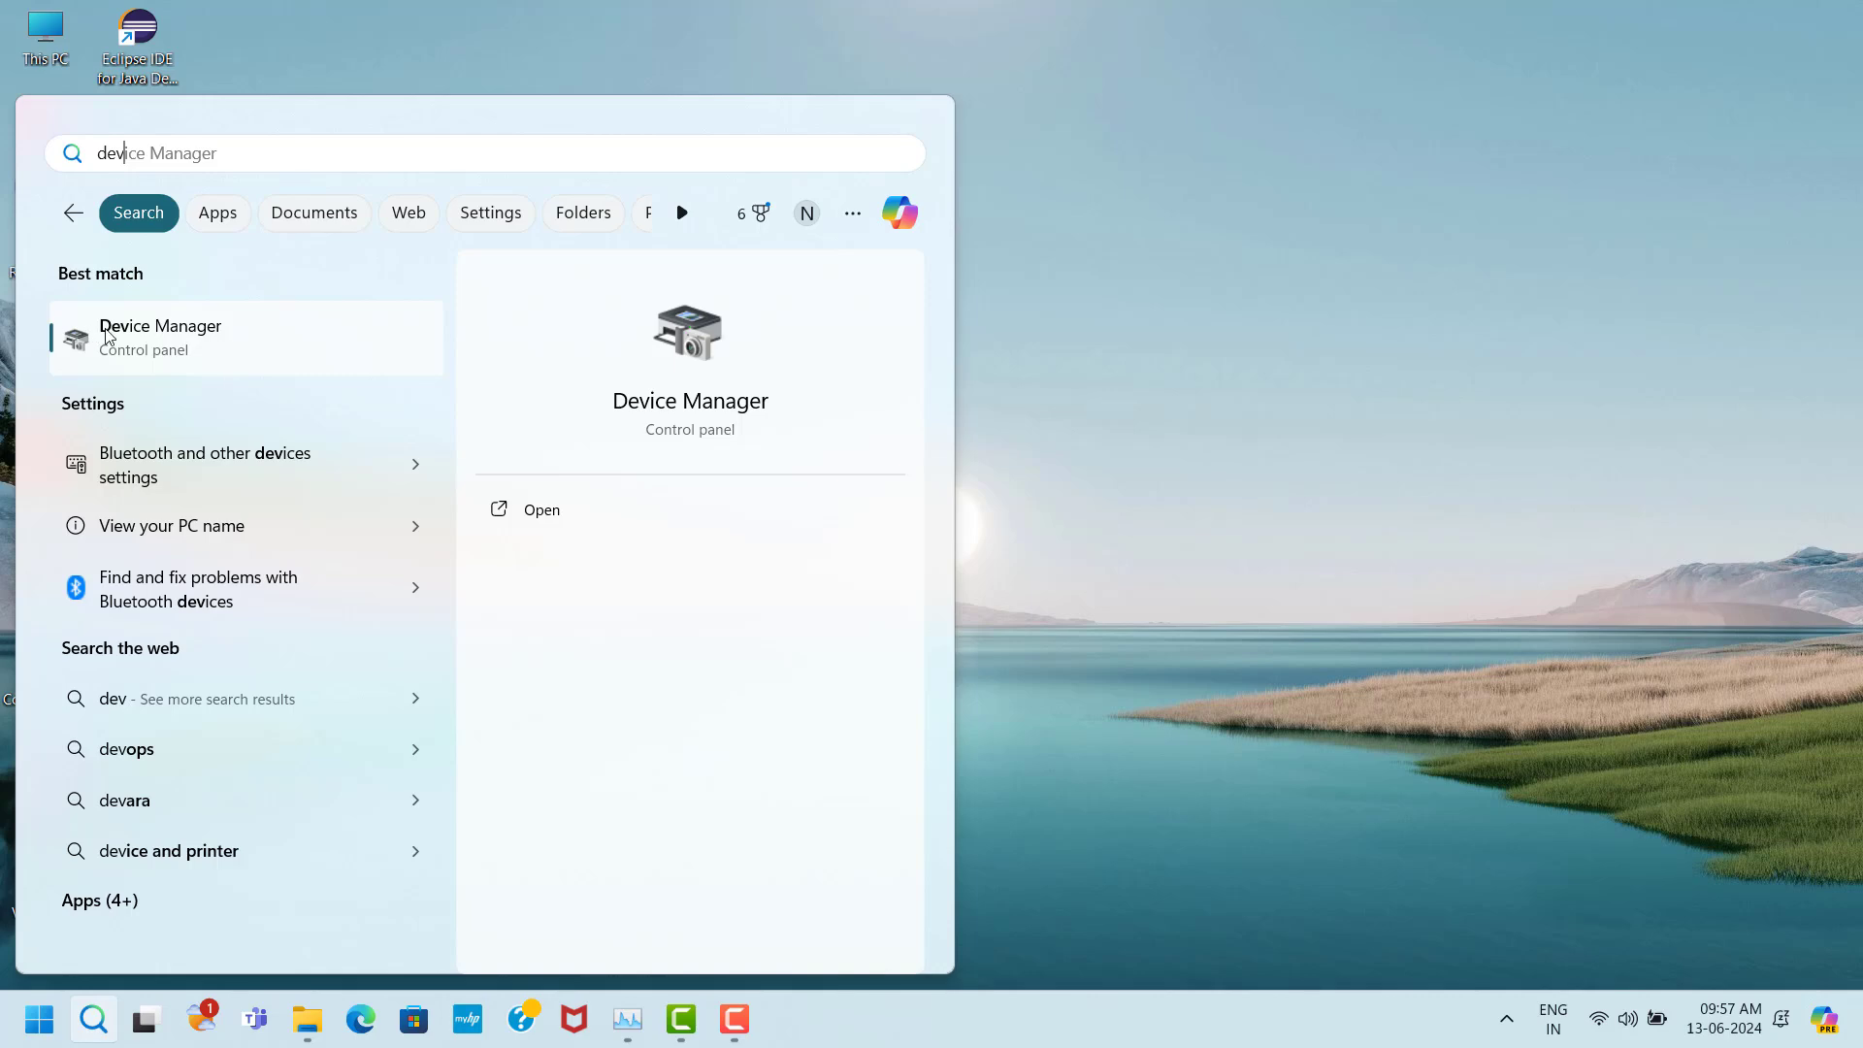
pyautogui.click(109, 336)
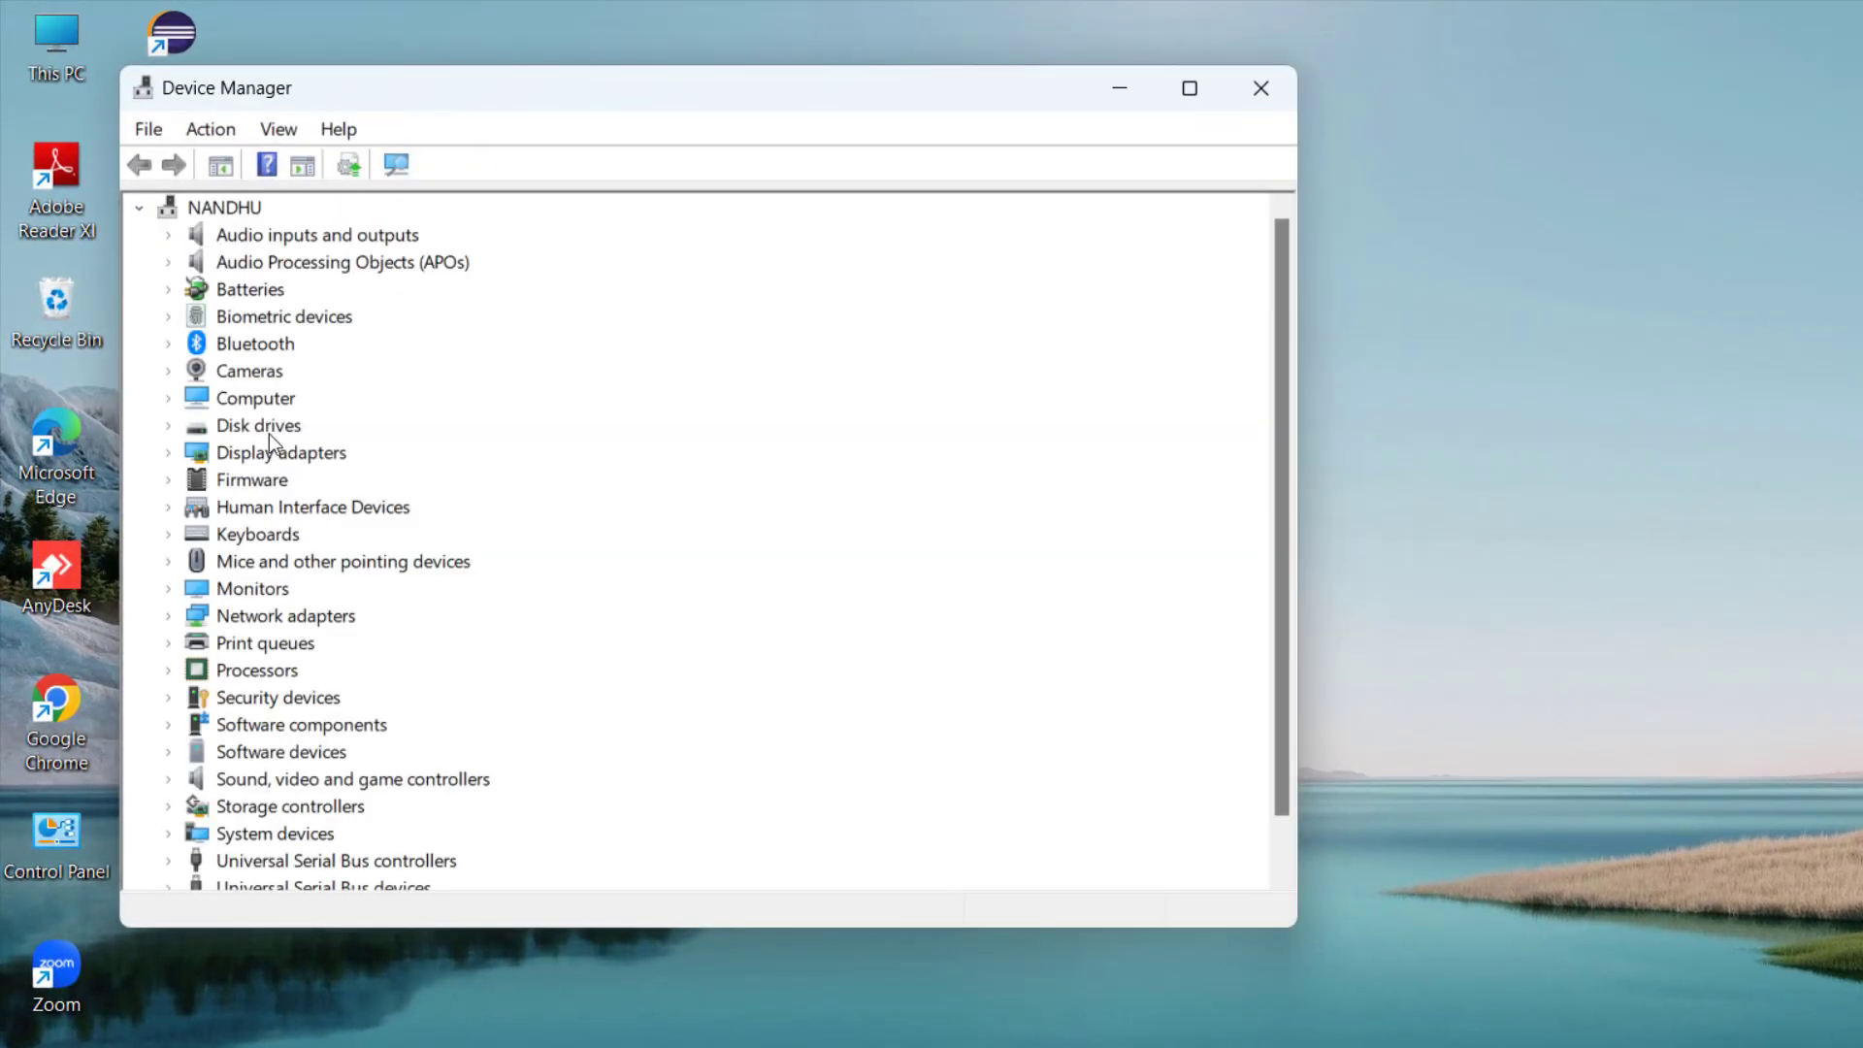
pyautogui.click(287, 454)
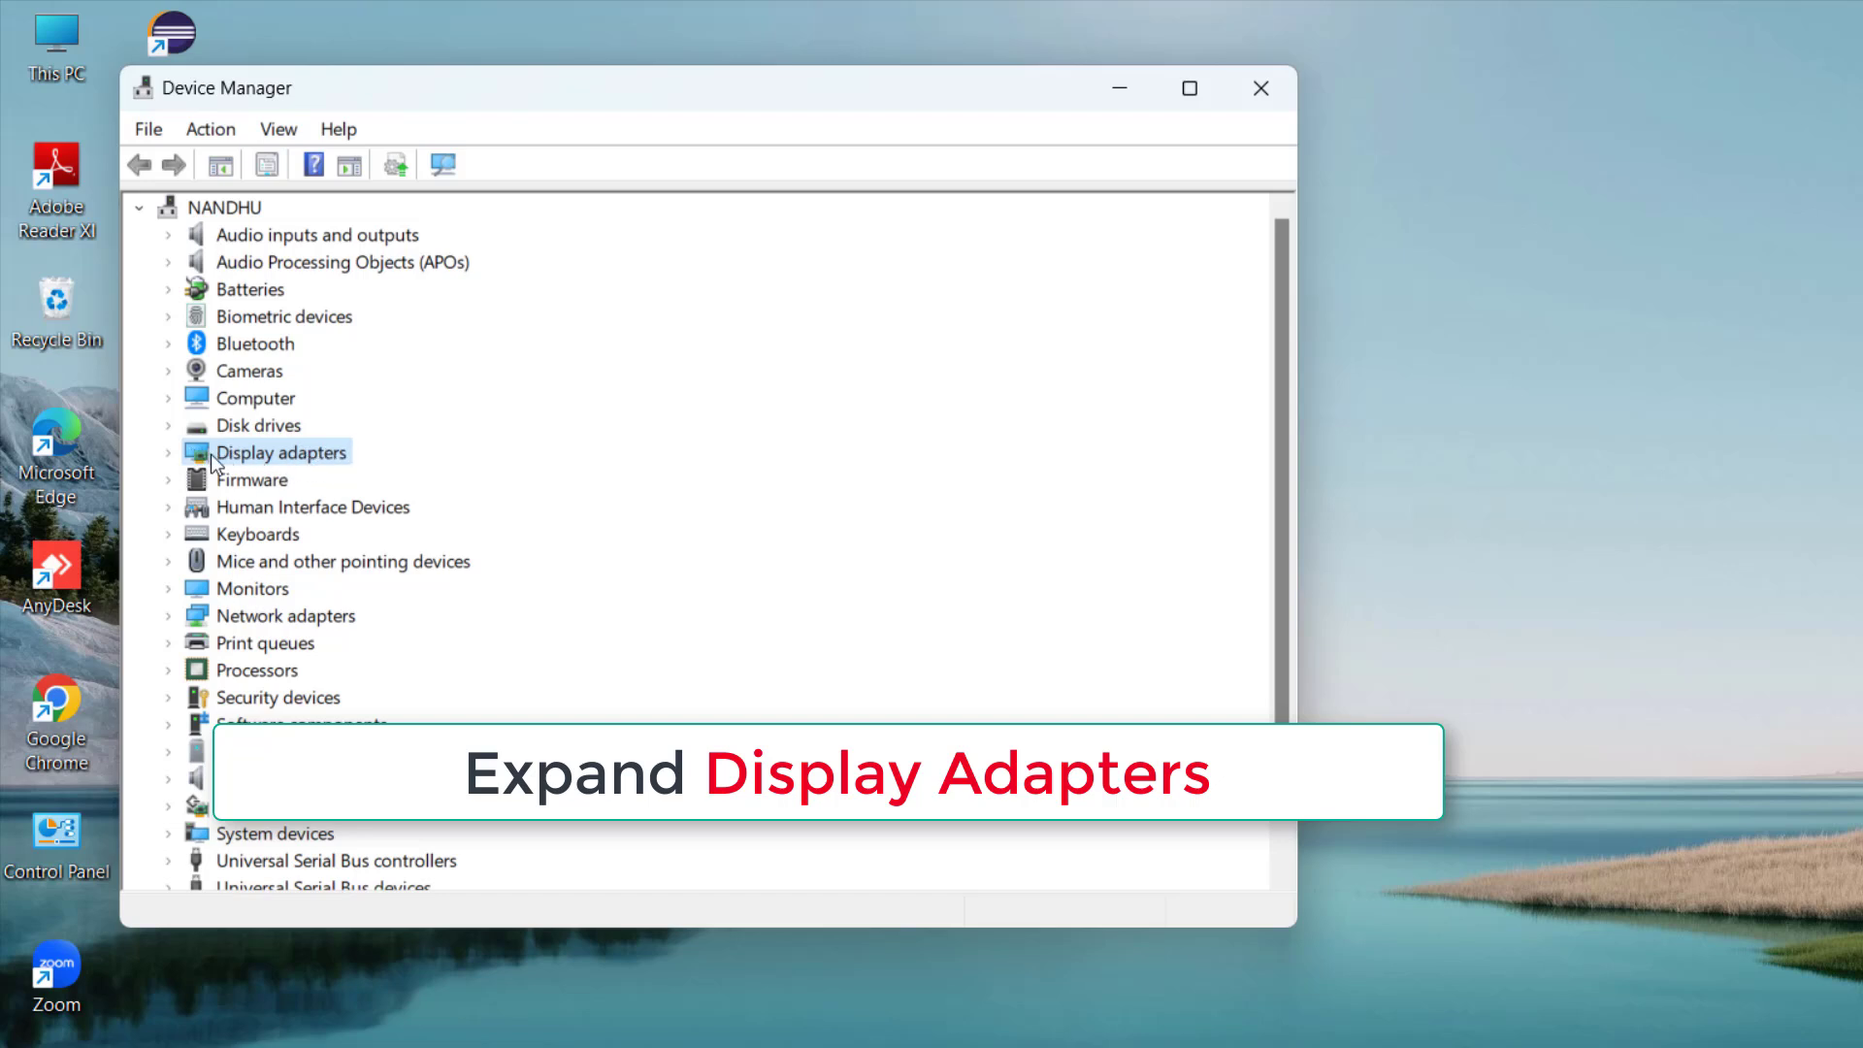
pyautogui.click(167, 453)
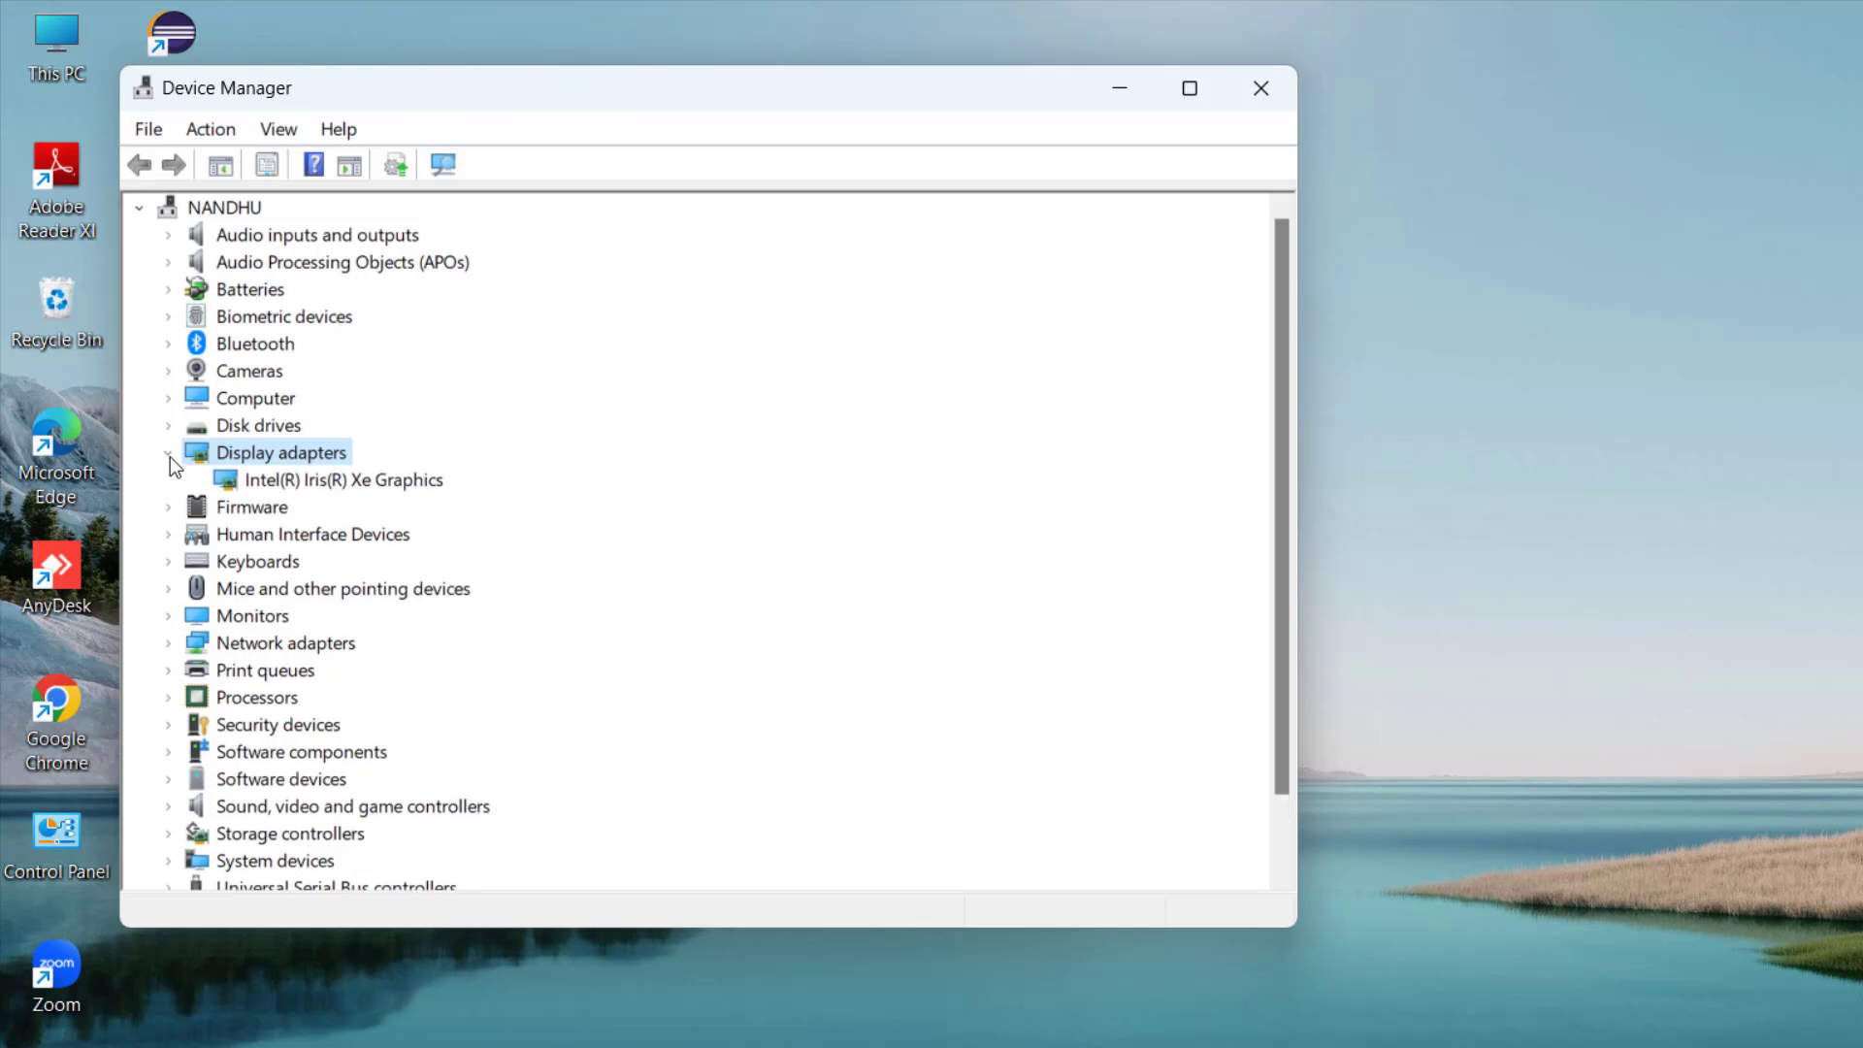
pyautogui.click(351, 485)
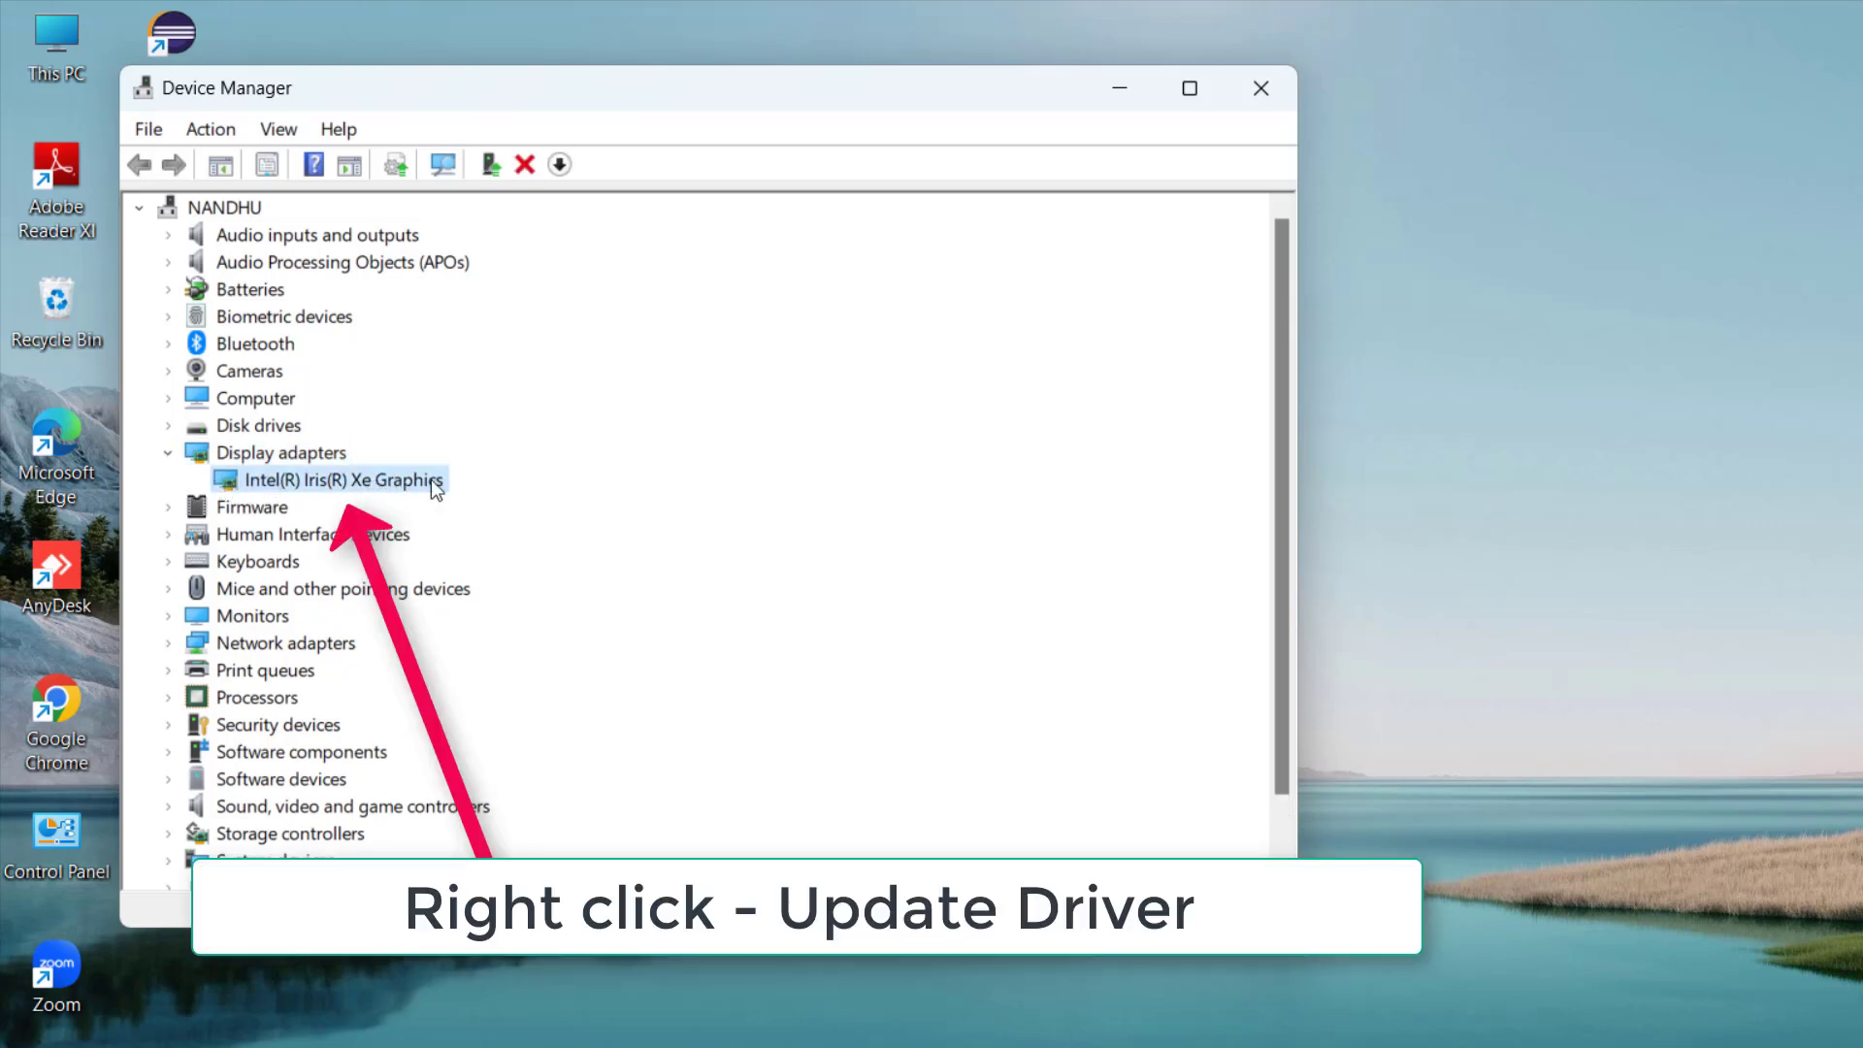
# Update the selected adapter's driver by choosing Intel(R) Iris(R) Xe Graphics from the available drivers on the computer and installing it.
pyautogui.rightClick(371, 479)
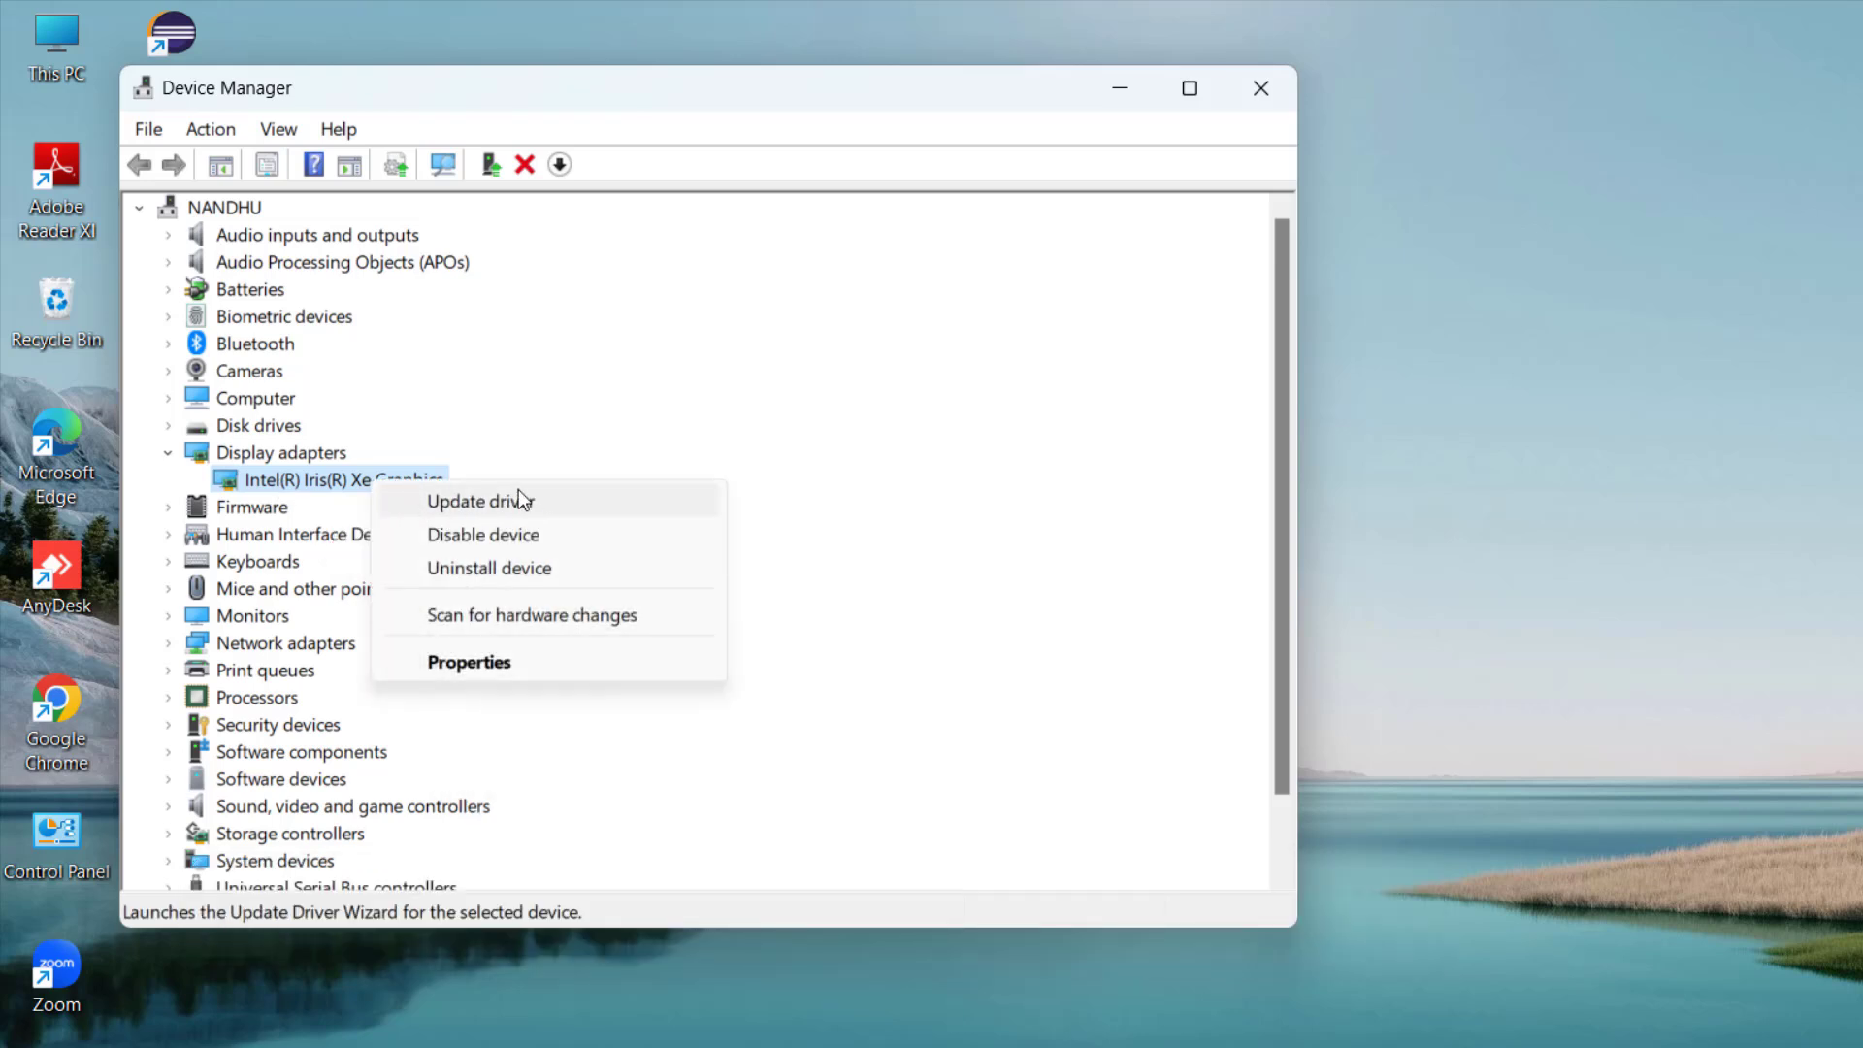
pyautogui.click(489, 501)
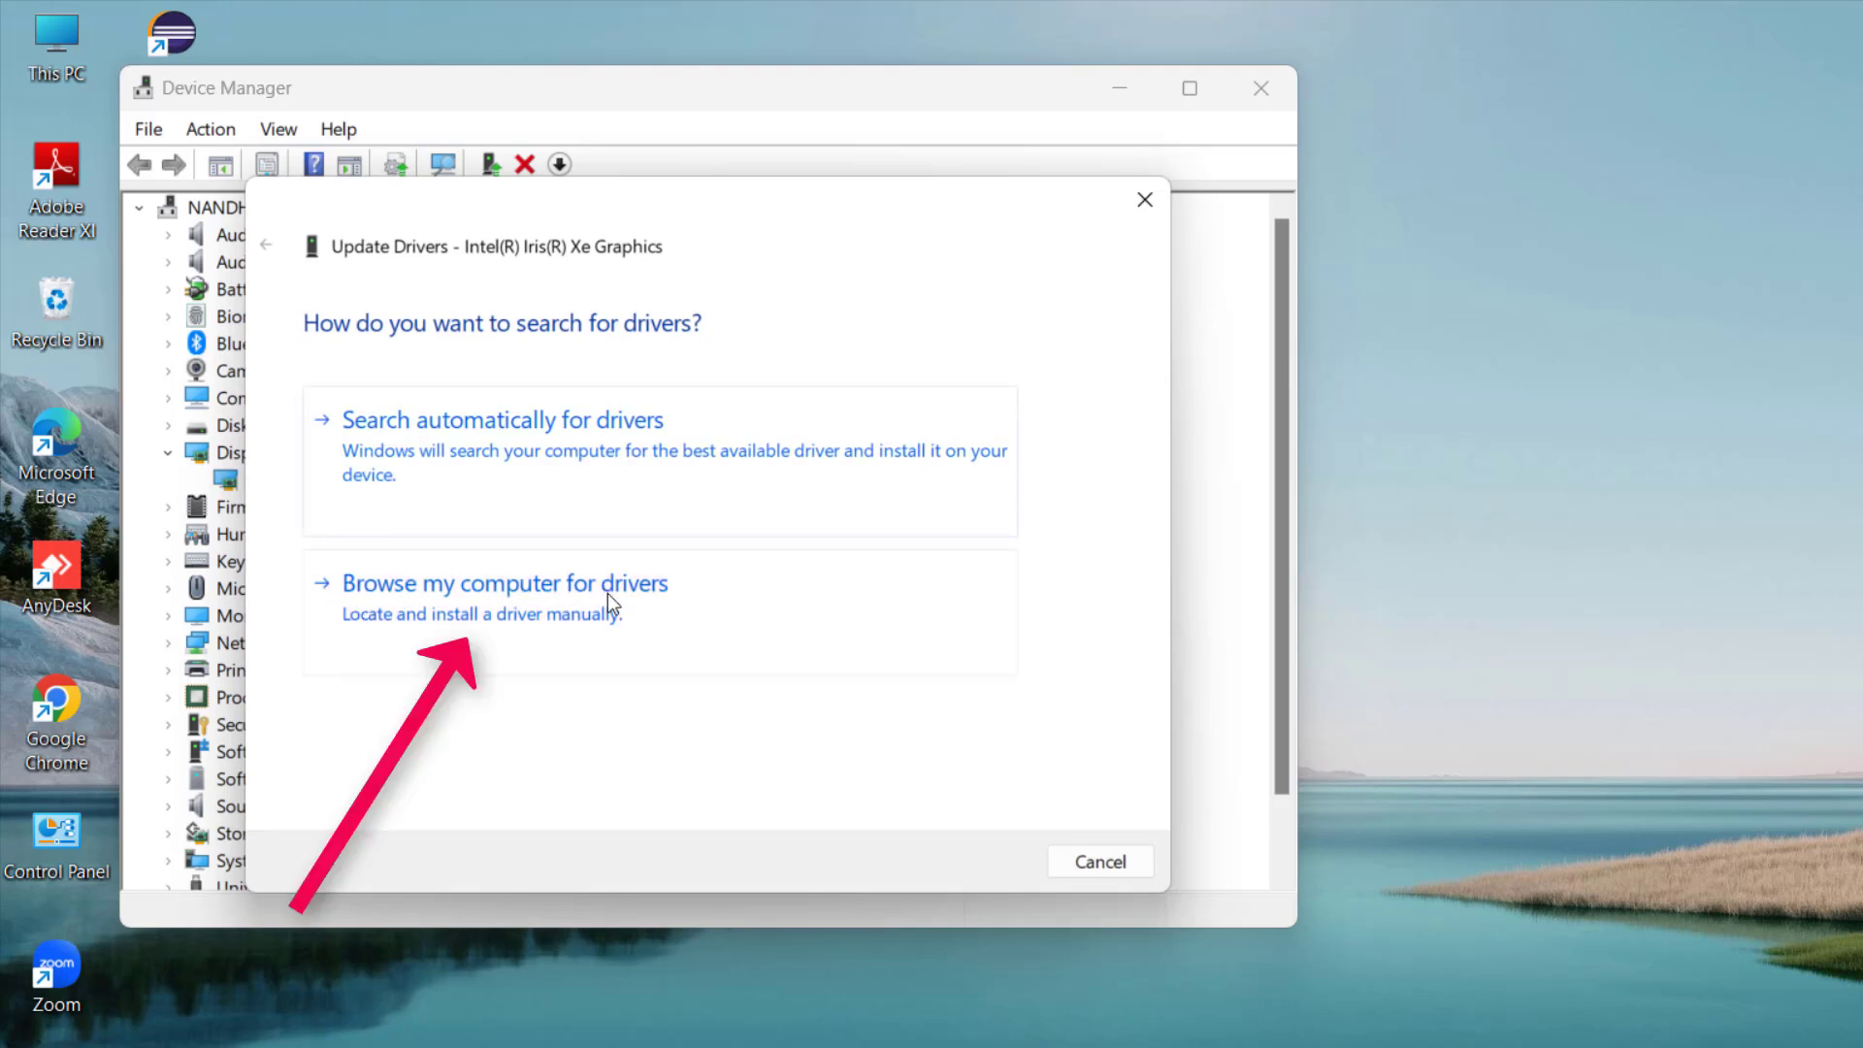
pyautogui.click(533, 586)
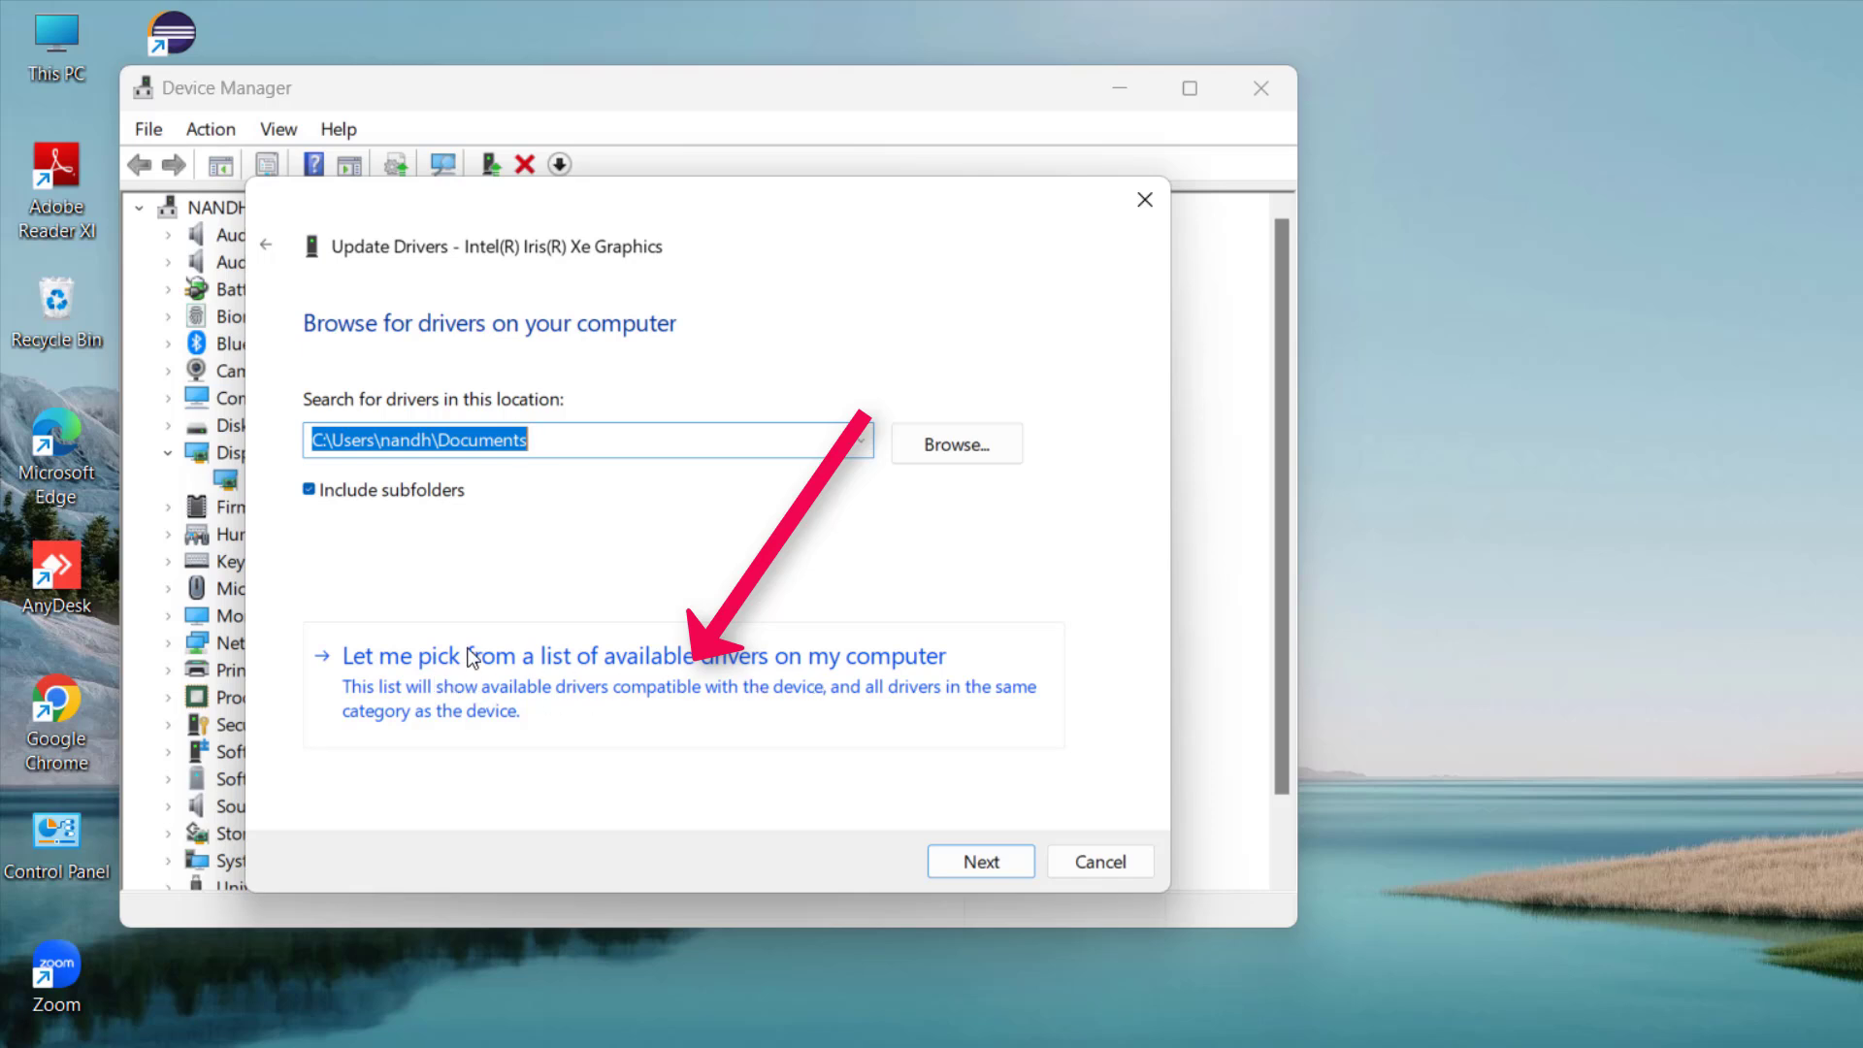
pyautogui.click(730, 656)
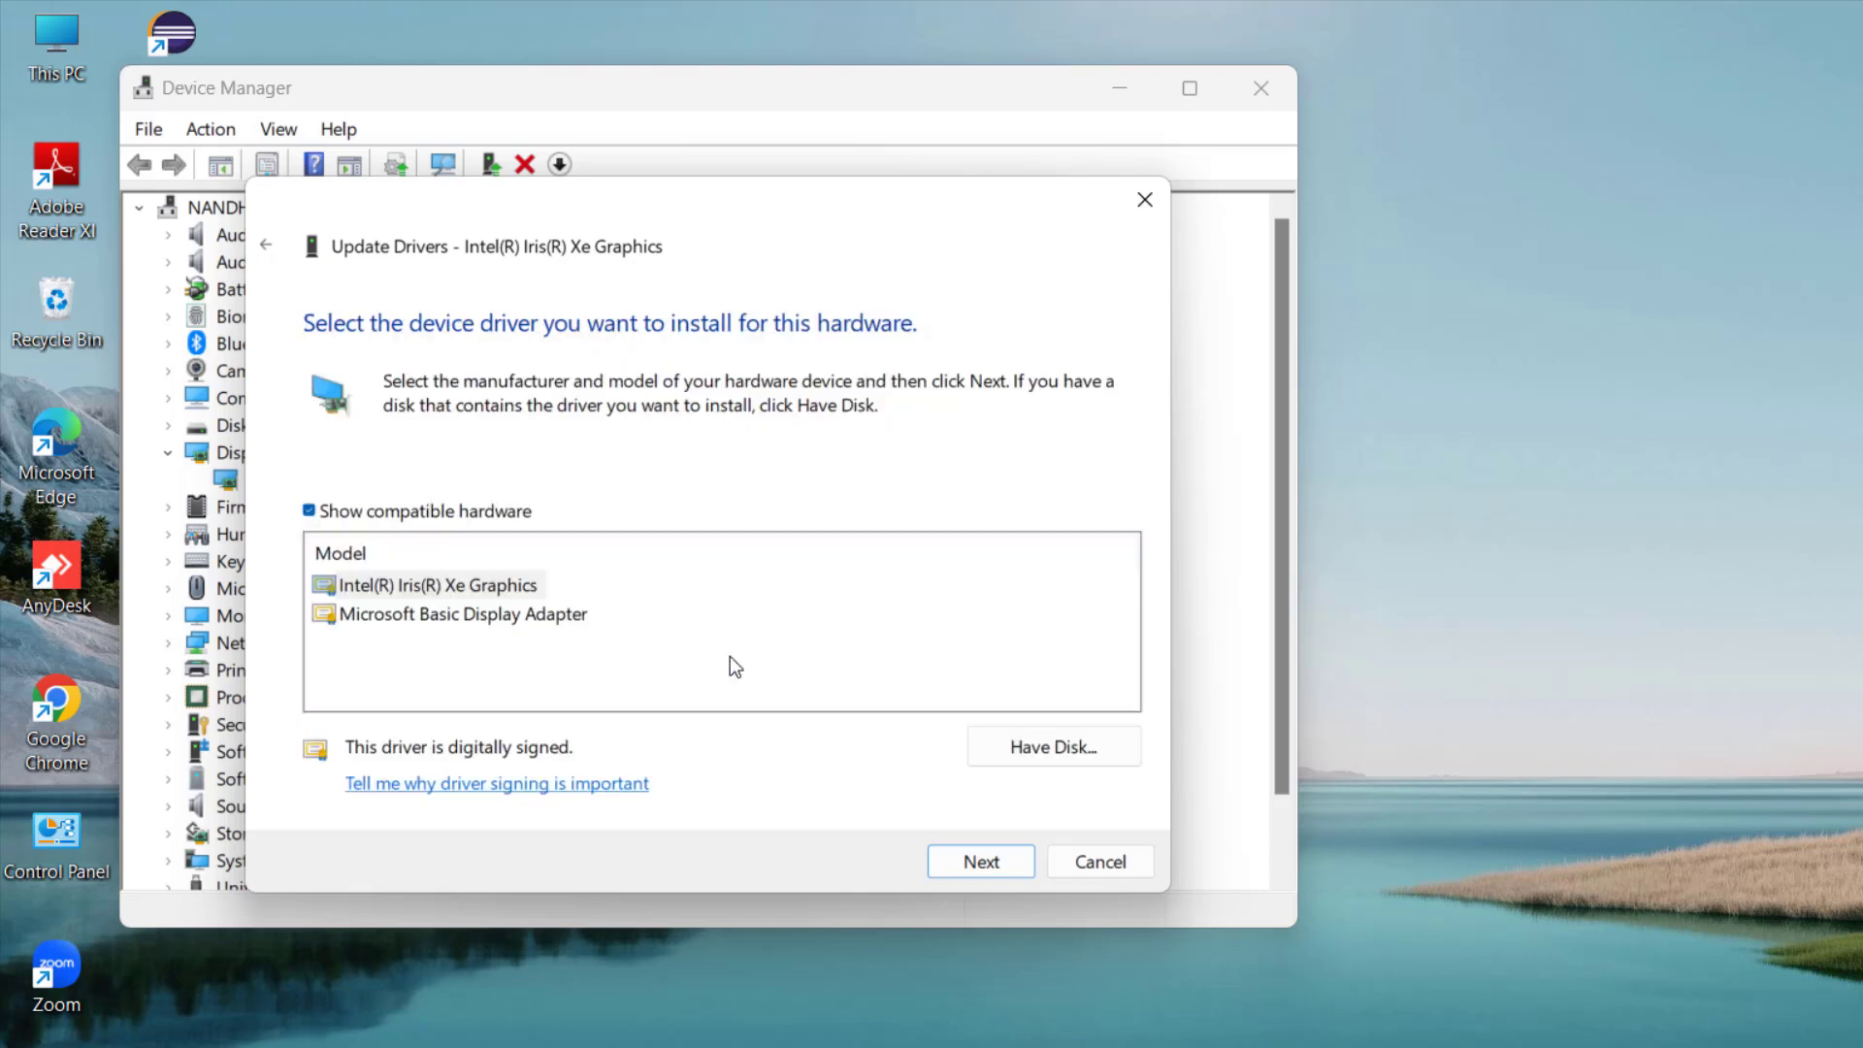
pyautogui.click(385, 588)
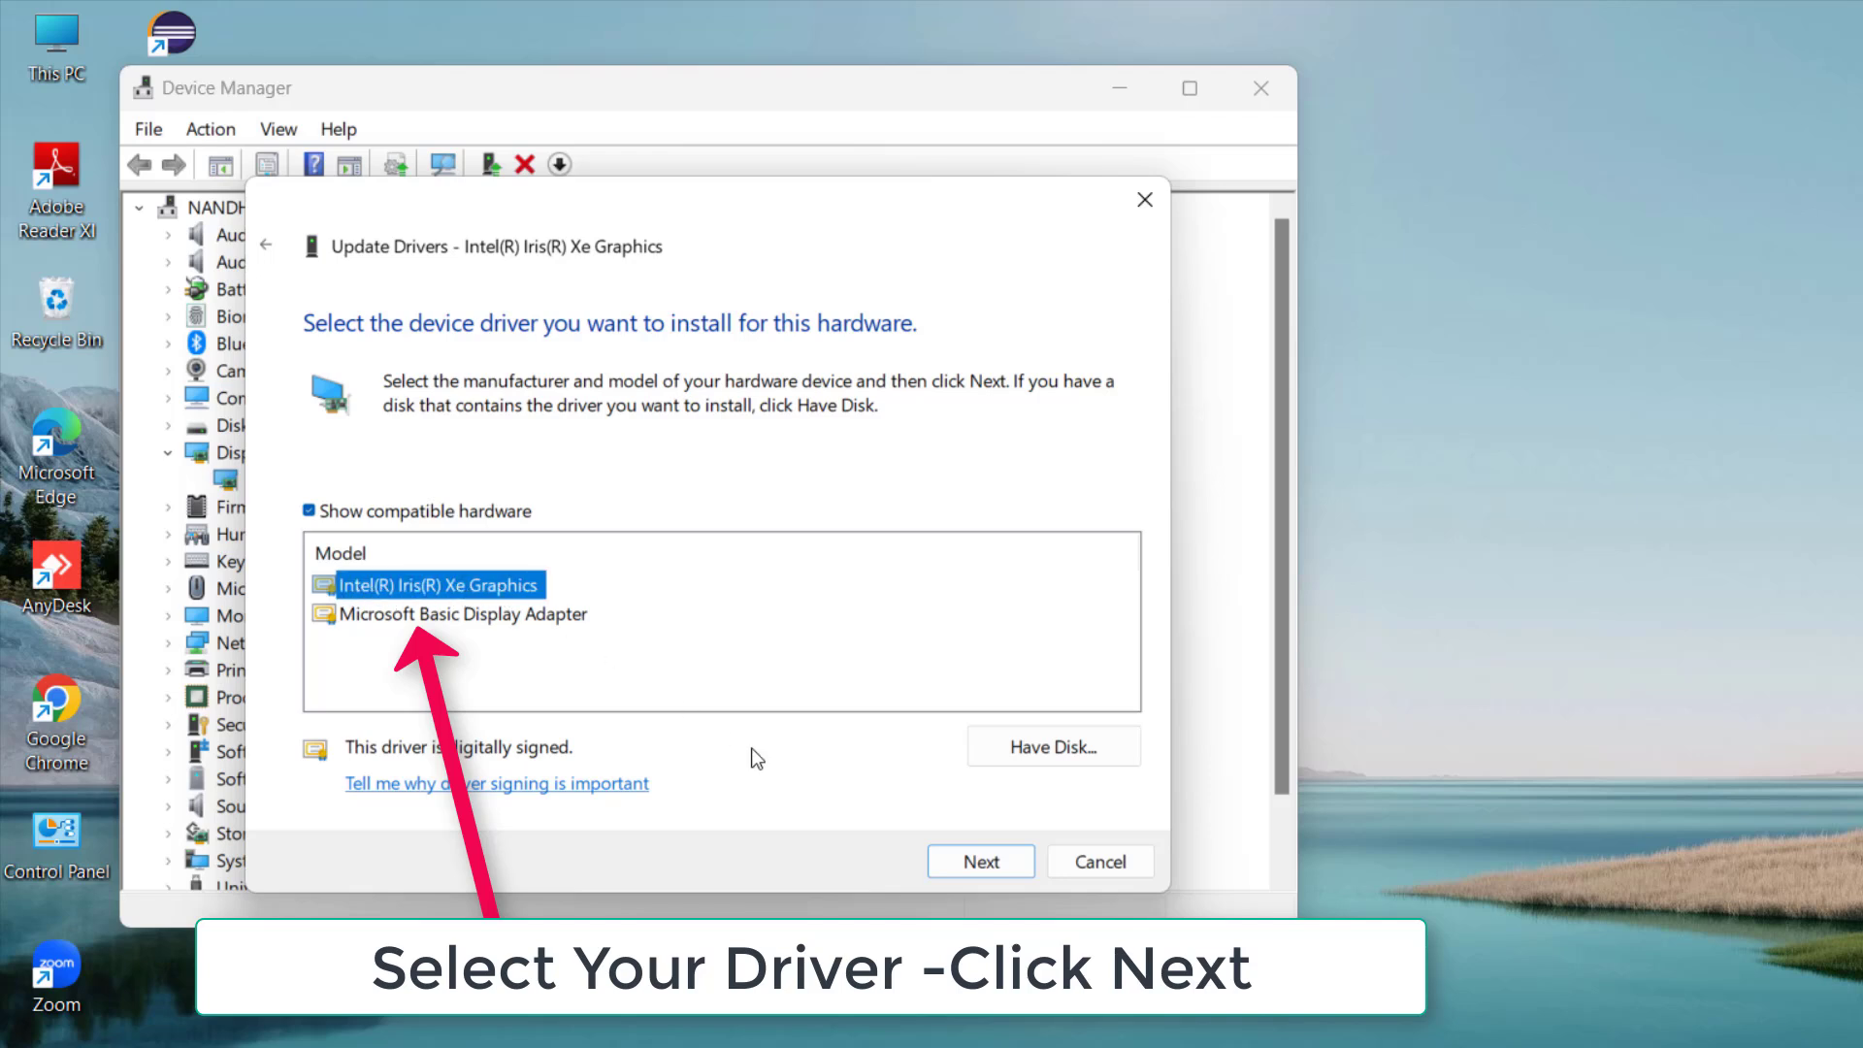
pyautogui.click(1009, 855)
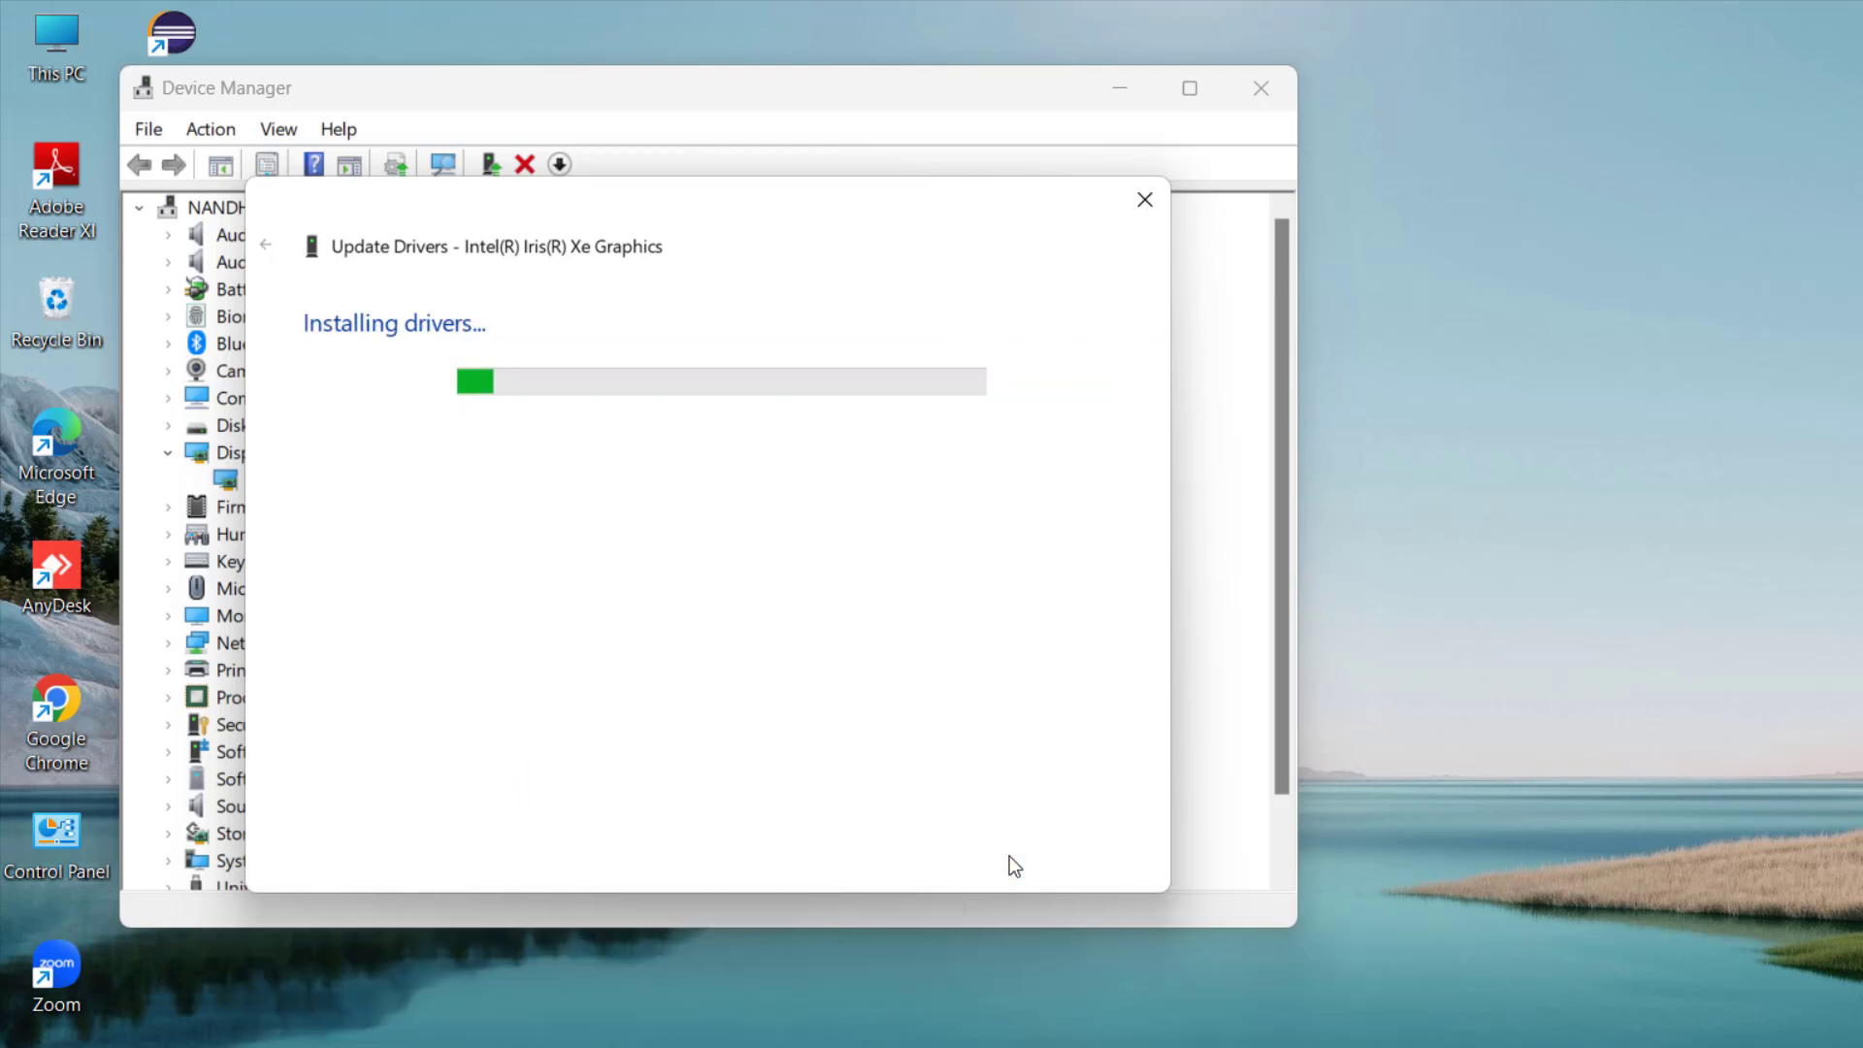